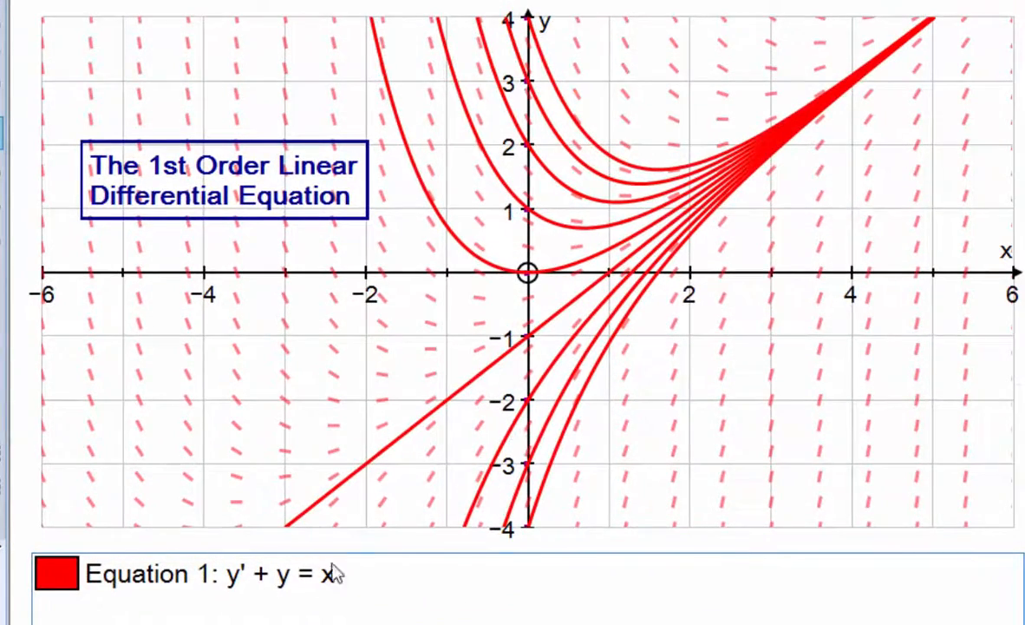
Regenerate the start points of y' + y = x on the x-axis and then on the y-axis, and apply the y-axis set
double_click(262, 585)
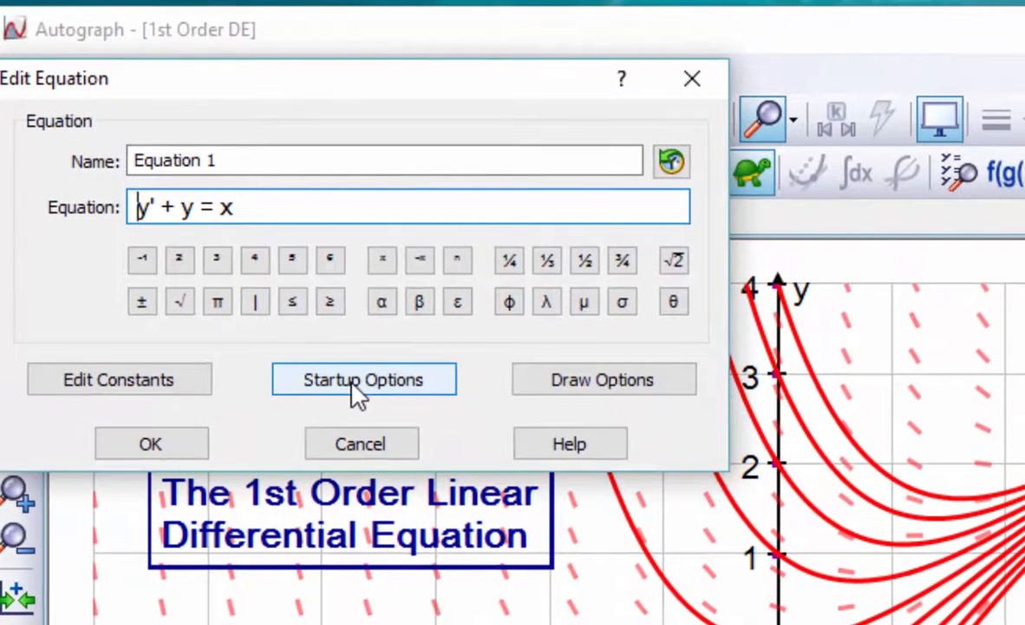
click(359, 395)
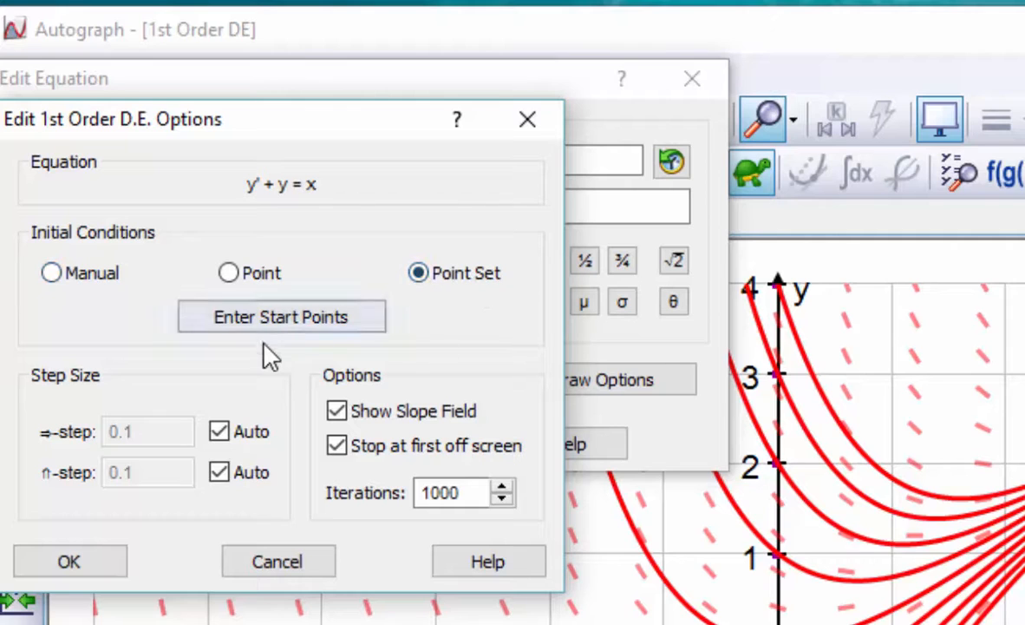
click(262, 318)
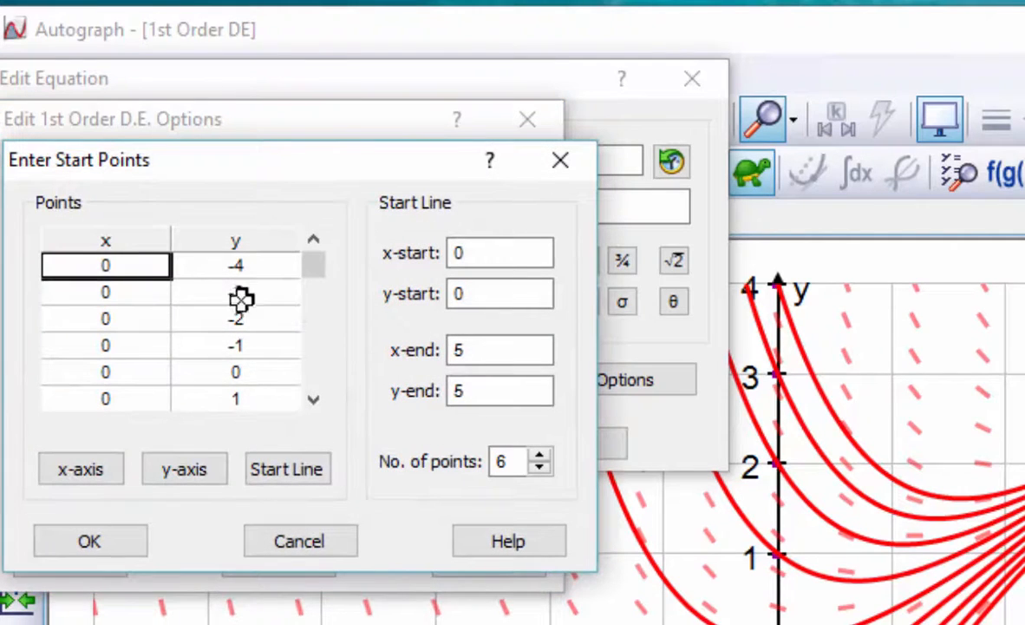
click(184, 471)
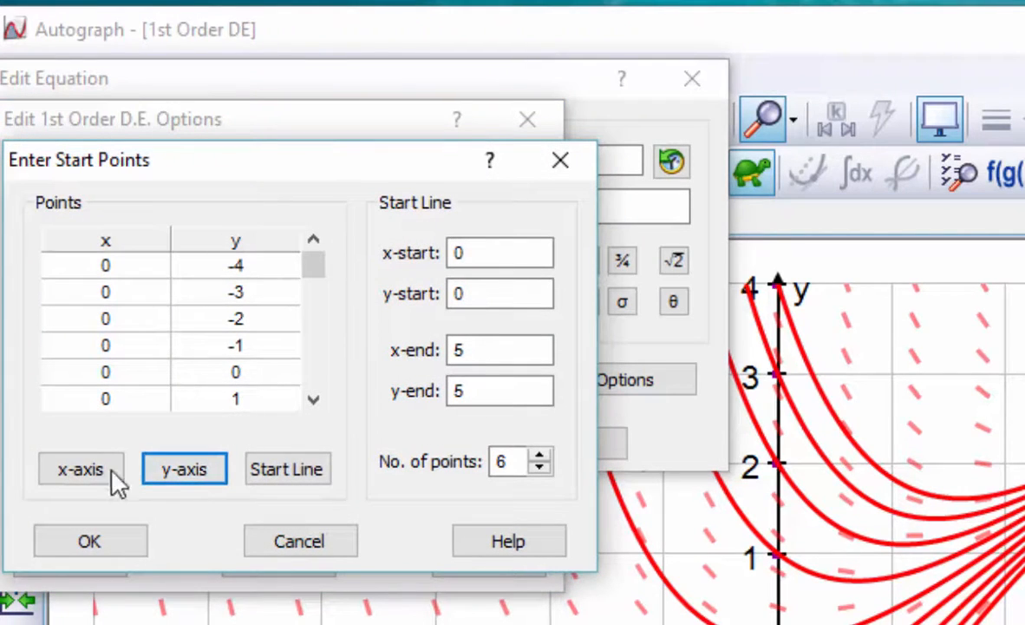
click(76, 473)
click(195, 471)
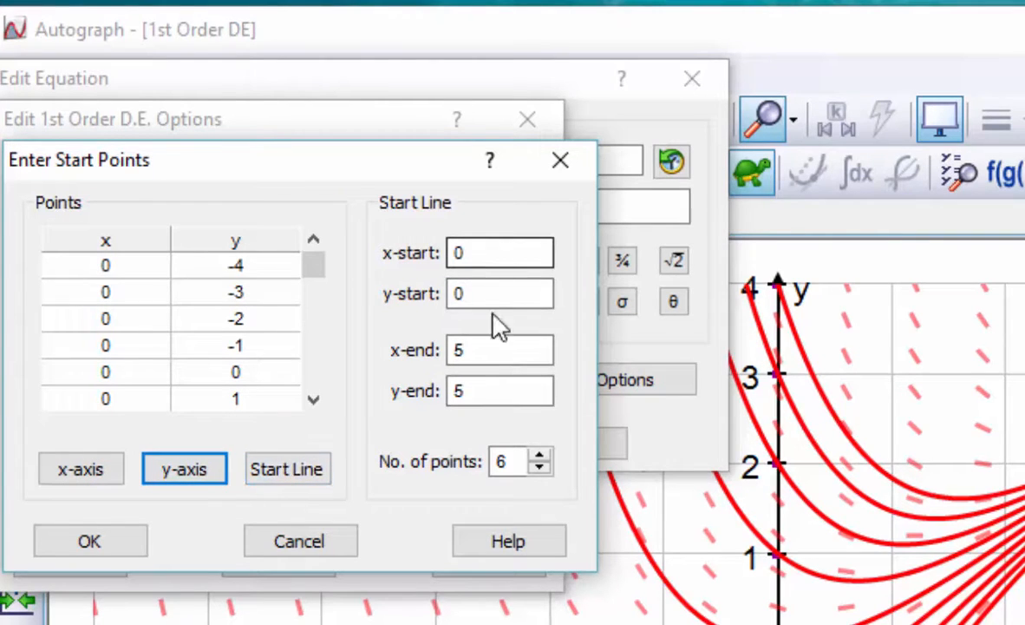
click(87, 542)
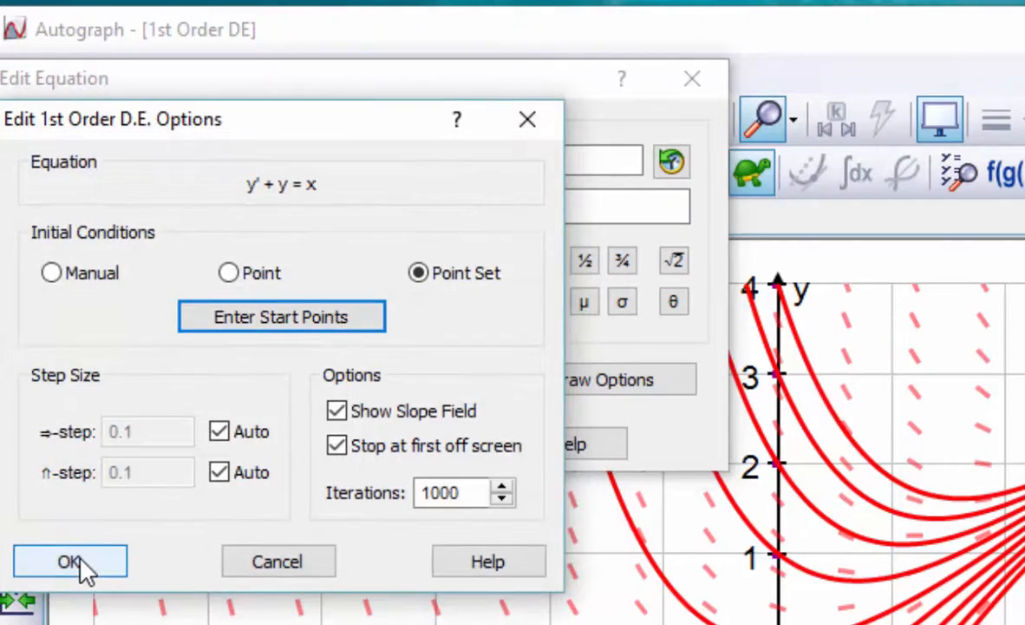
click(84, 566)
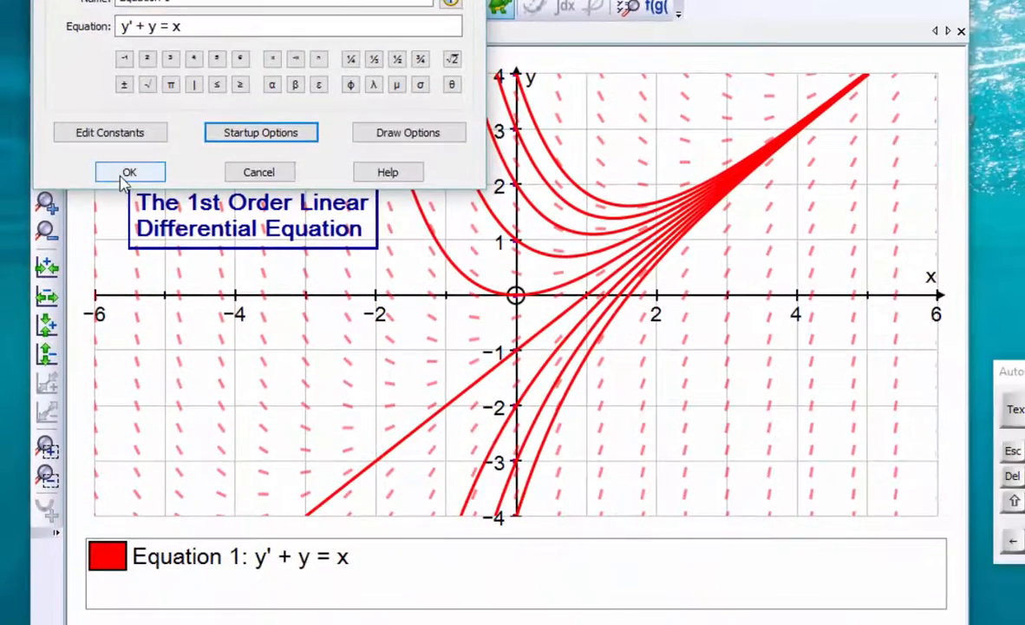
click(131, 172)
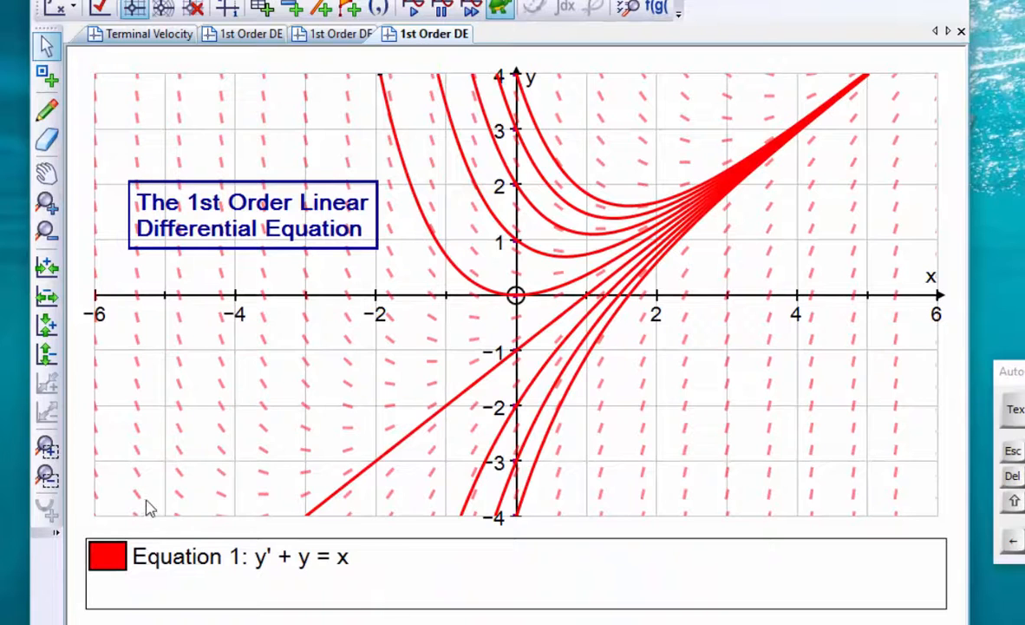
Clear everything from the graph page and add the differential equation y' = 0
key(ctrl+a)
key(Delete)
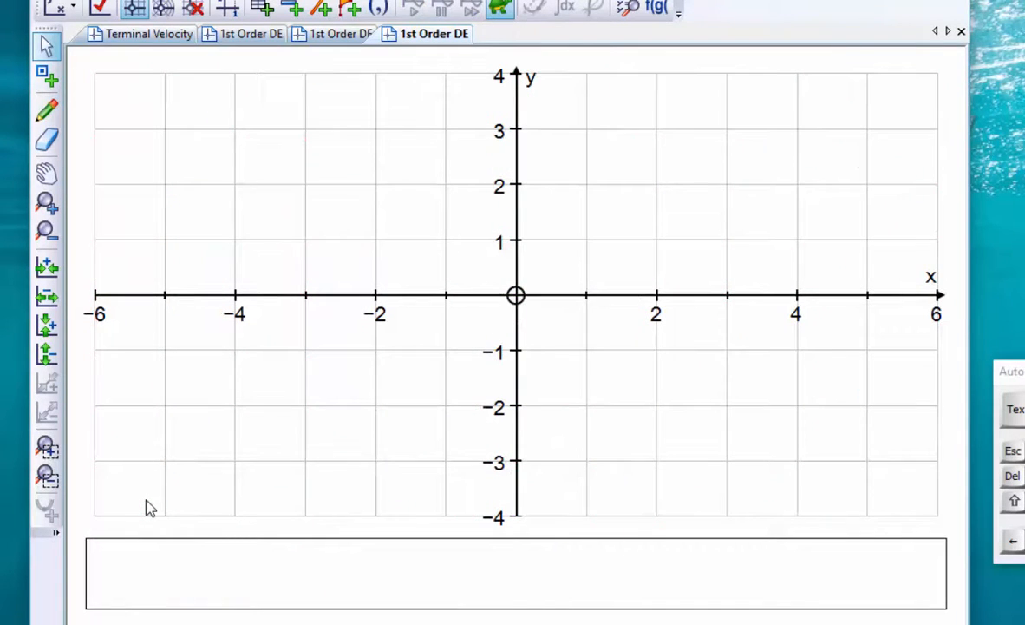
right_click(332, 257)
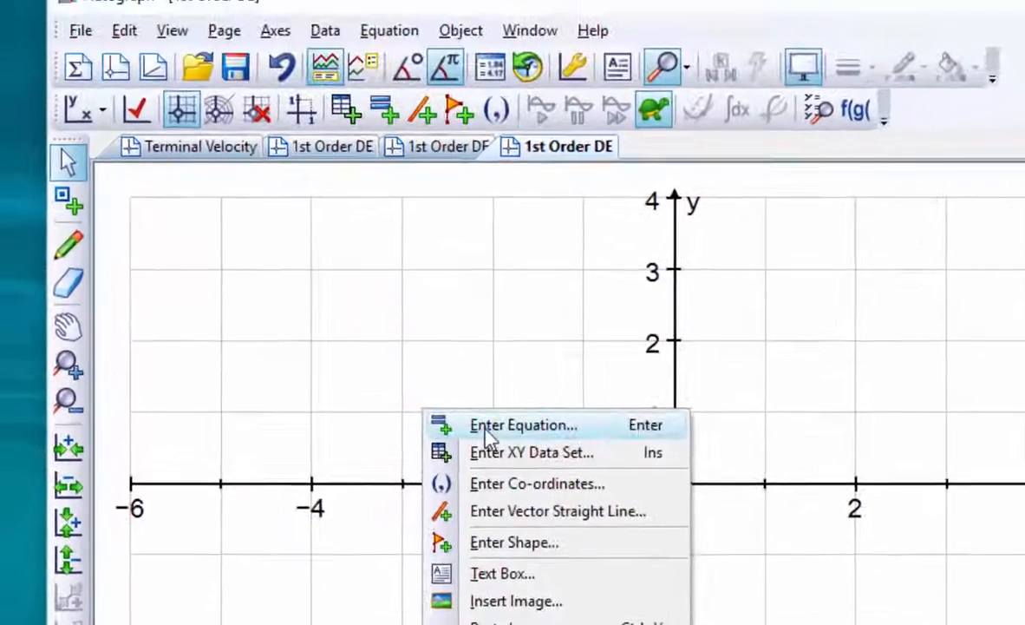
click(386, 271)
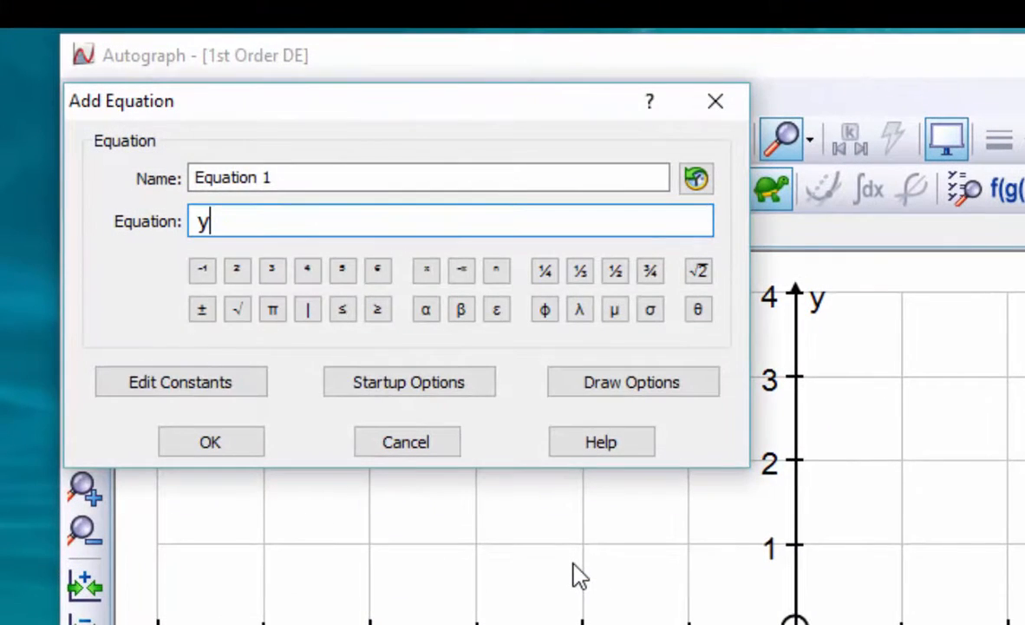
text(0)
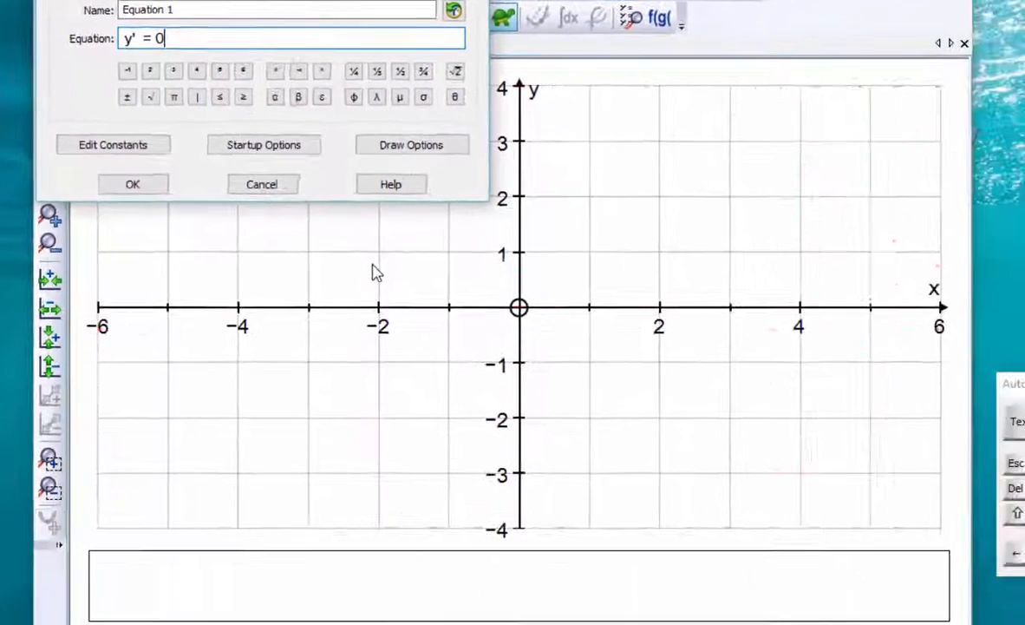
key(Return)
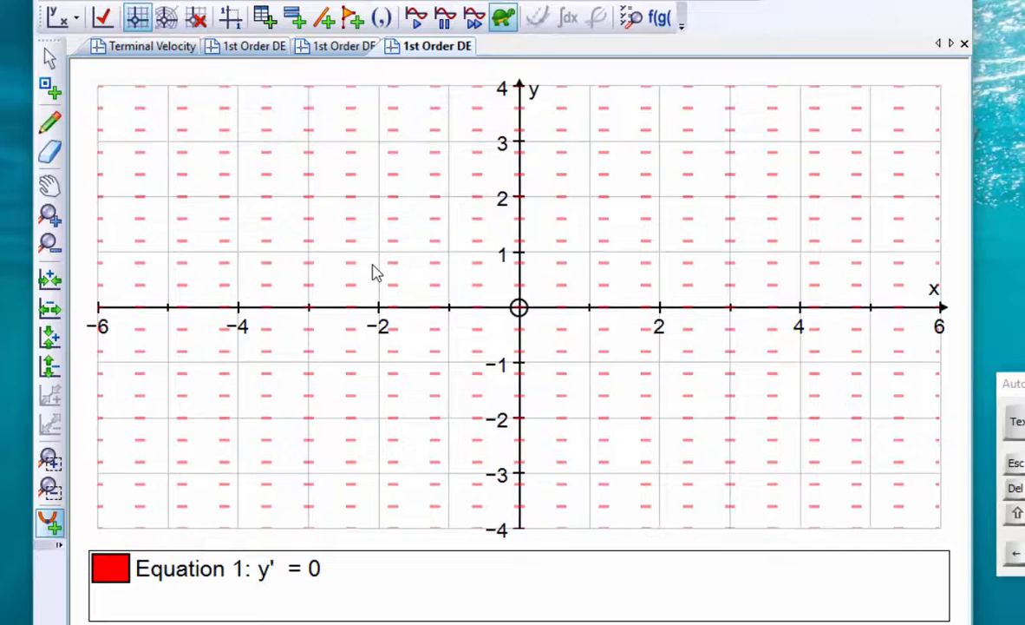
Place start points scattered above and below the x-axis to draw solution curves of y' = 0
click(409, 162)
click(453, 130)
click(608, 166)
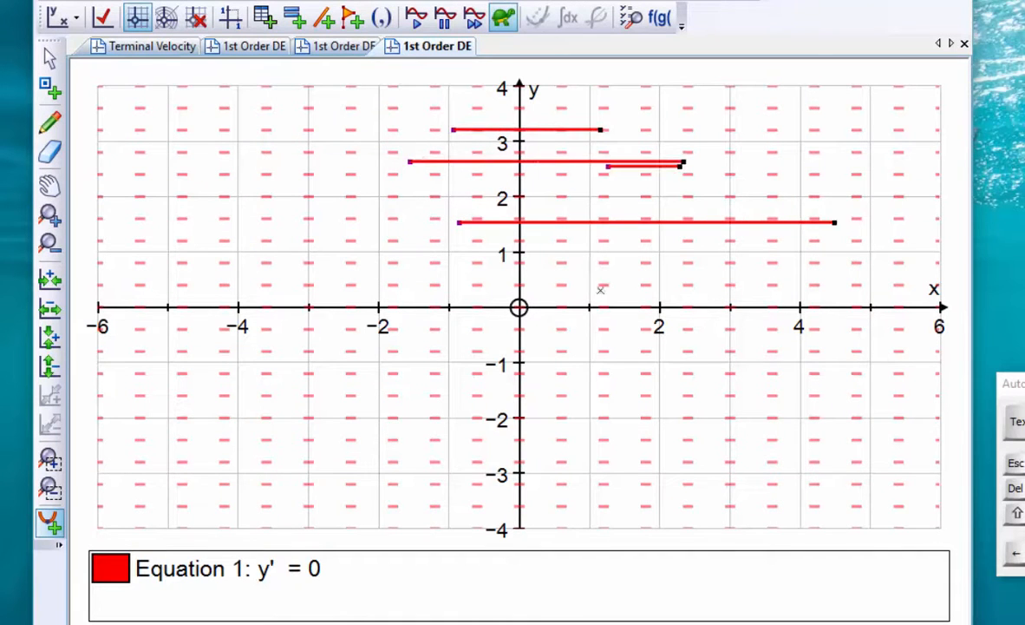
click(611, 381)
click(551, 440)
click(466, 430)
click(462, 386)
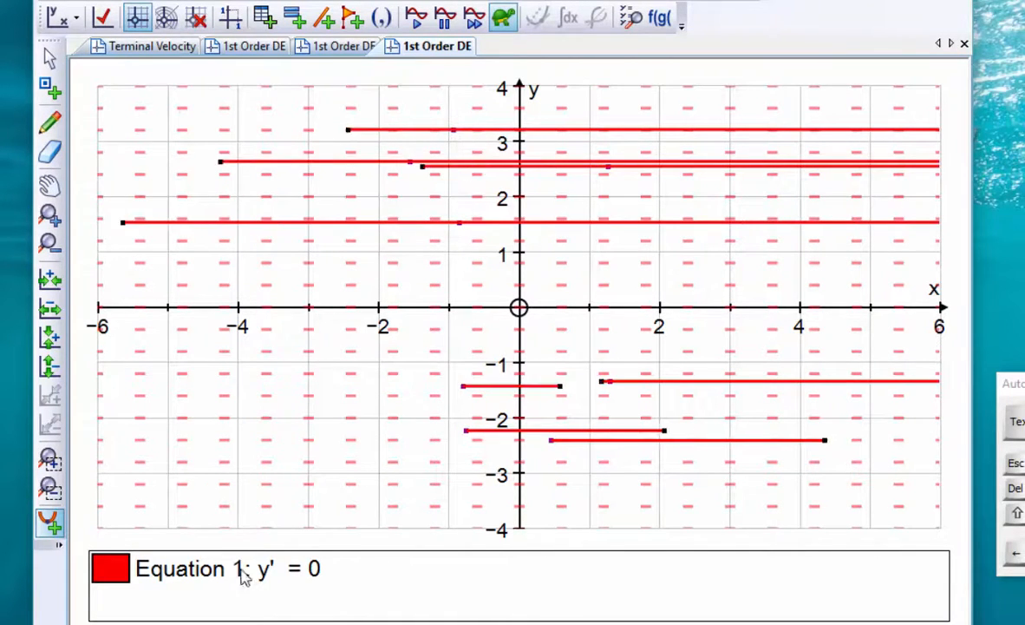
Change the differential equation to y' = 1
double_click(295, 579)
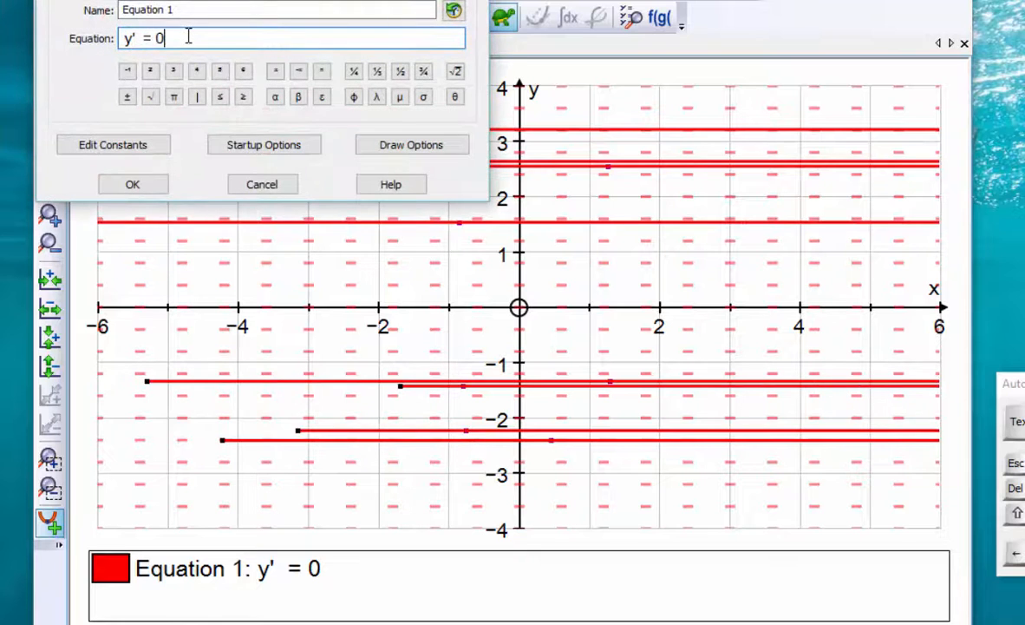
key(BackSpace)
text(1)
key(Return)
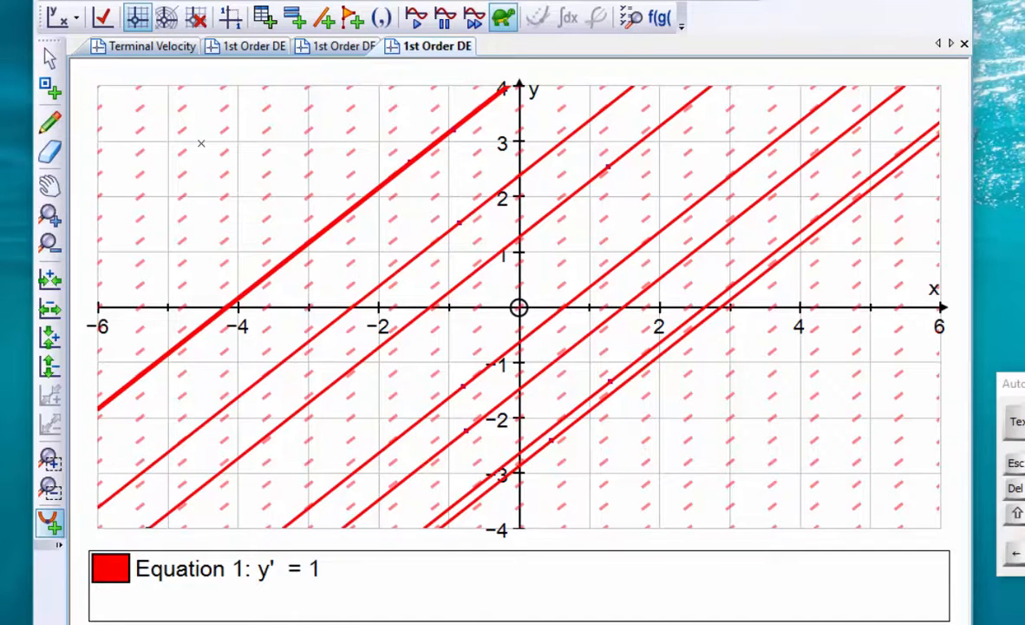
Give the axes an equal aspect ratio and change the differential equation to y' = x
click(229, 17)
double_click(297, 567)
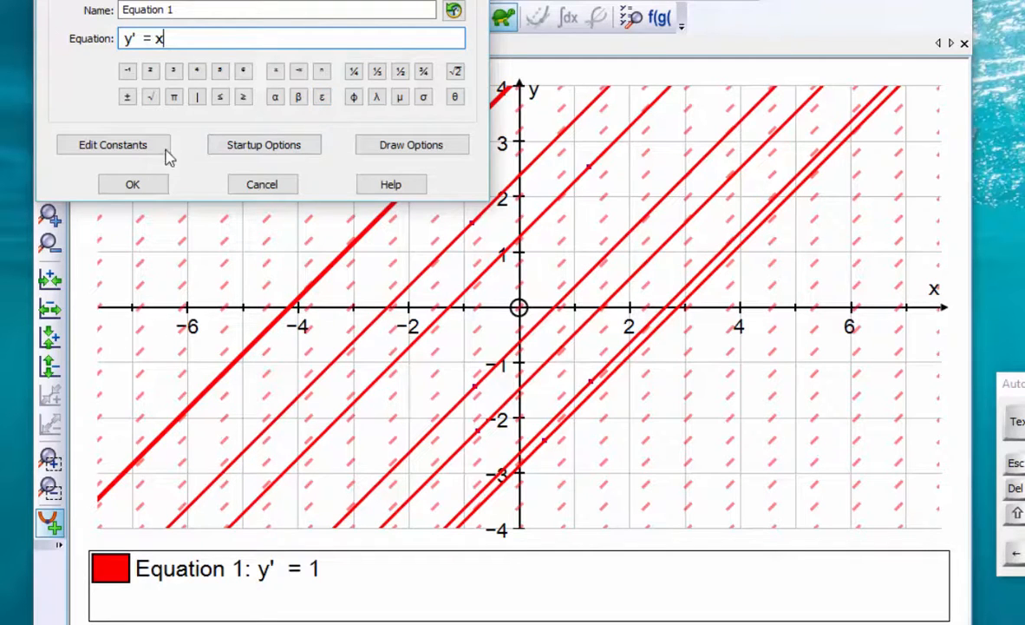
click(136, 186)
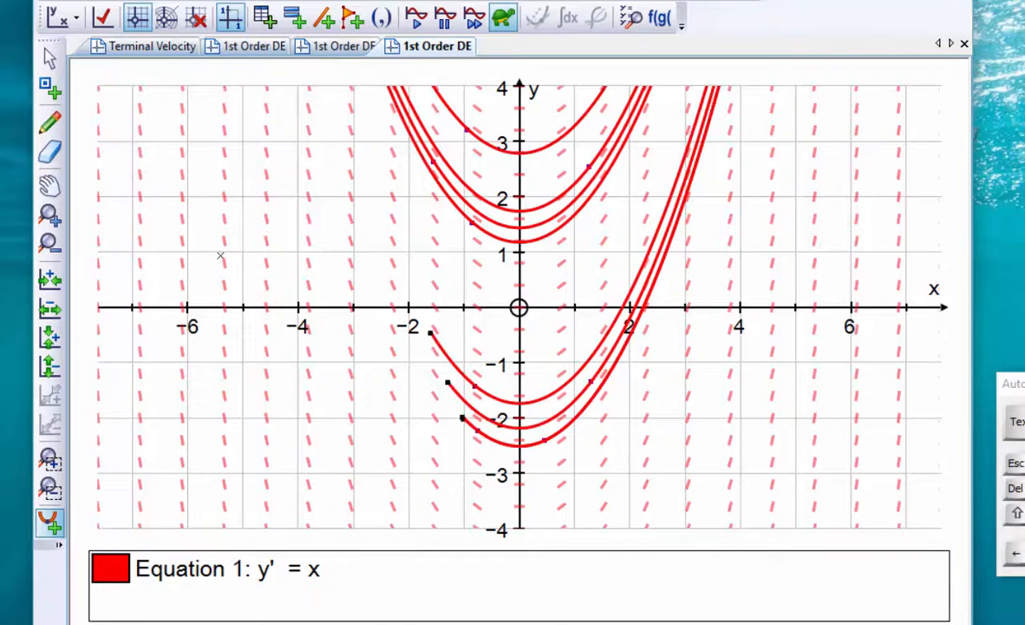
Set the initial conditions of y' = x to a point set with start points along the y-axis
double_click(225, 580)
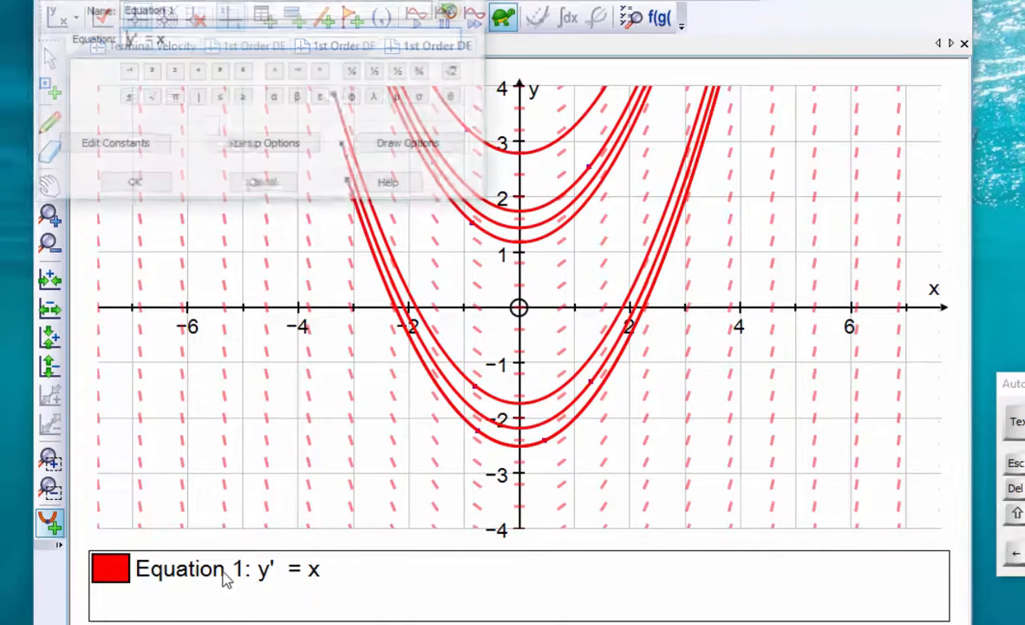
click(261, 147)
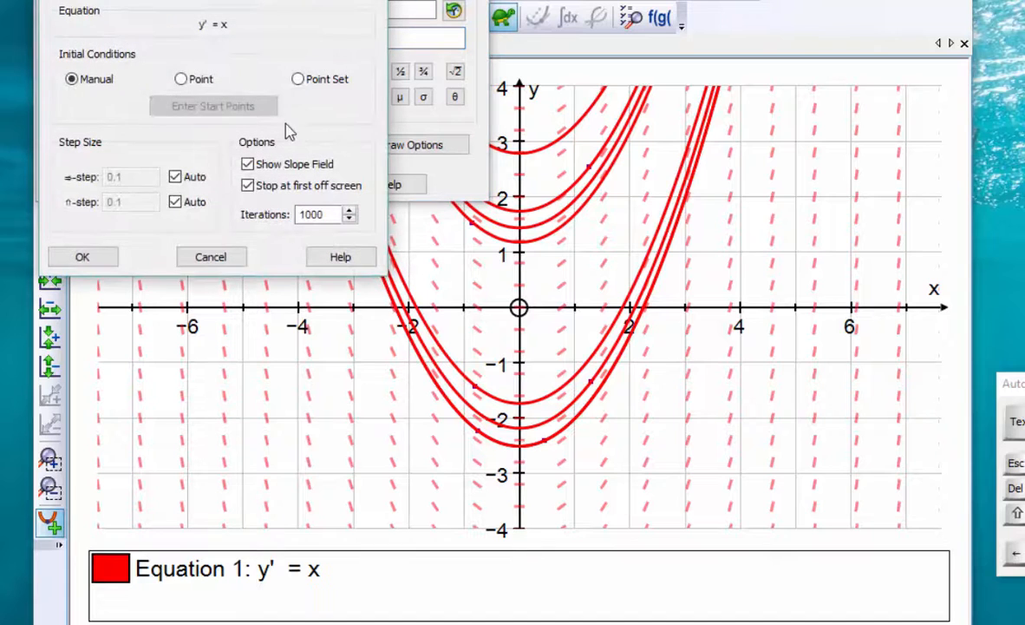
click(298, 80)
click(193, 106)
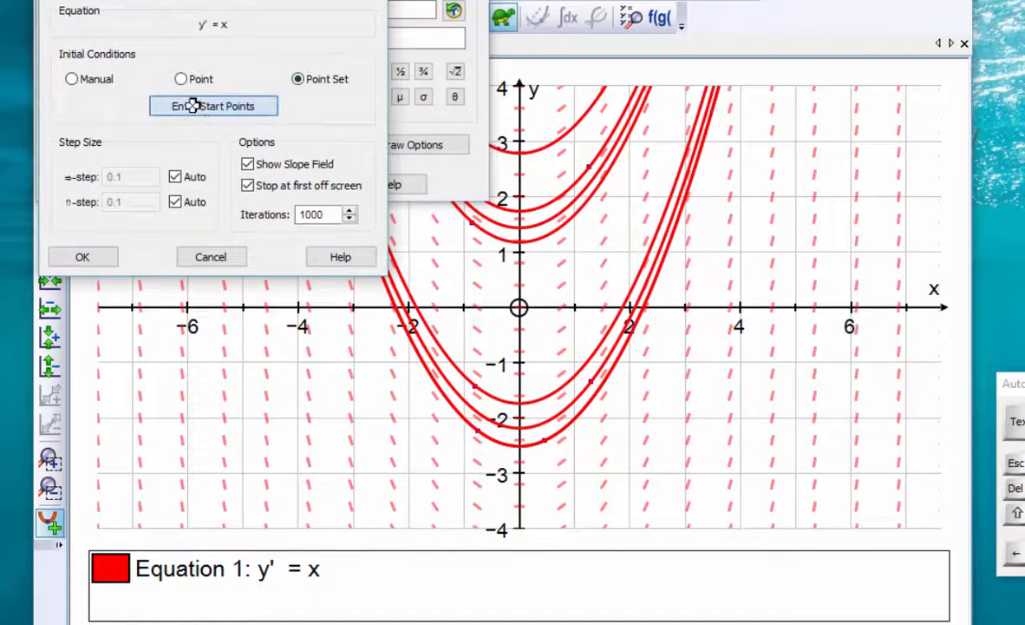
click(152, 200)
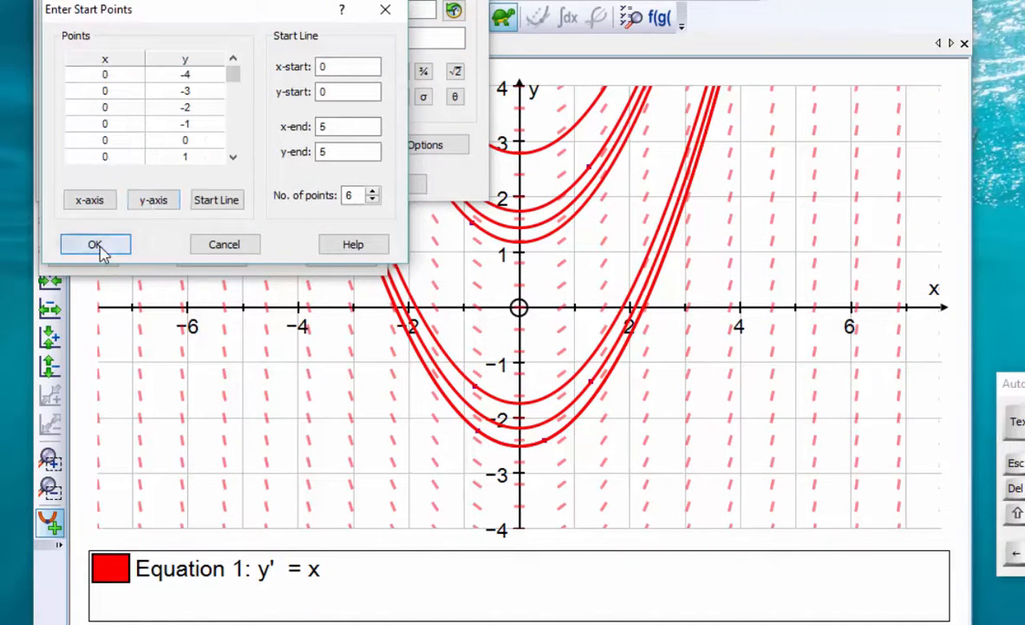
click(95, 247)
click(96, 254)
click(136, 188)
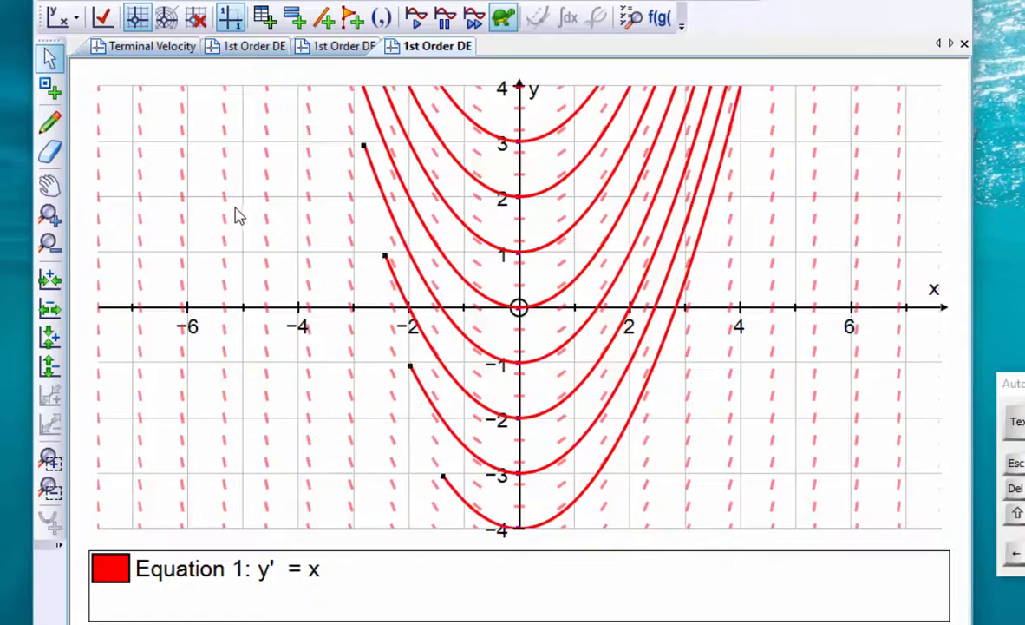
Add the equation y = ½x² + c with the constant c kept at 1
right_click(180, 184)
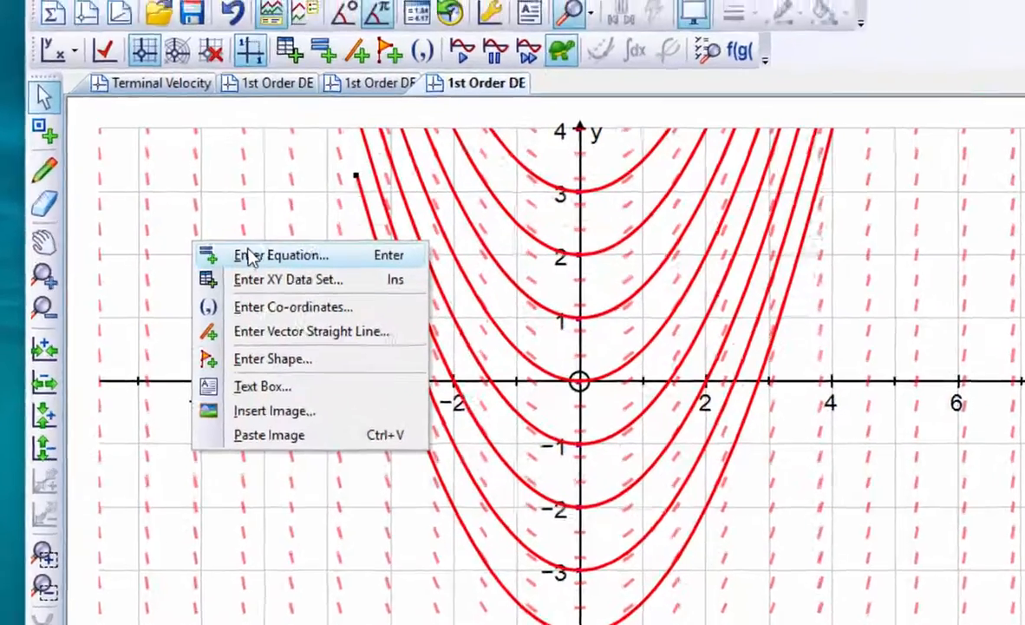
click(230, 197)
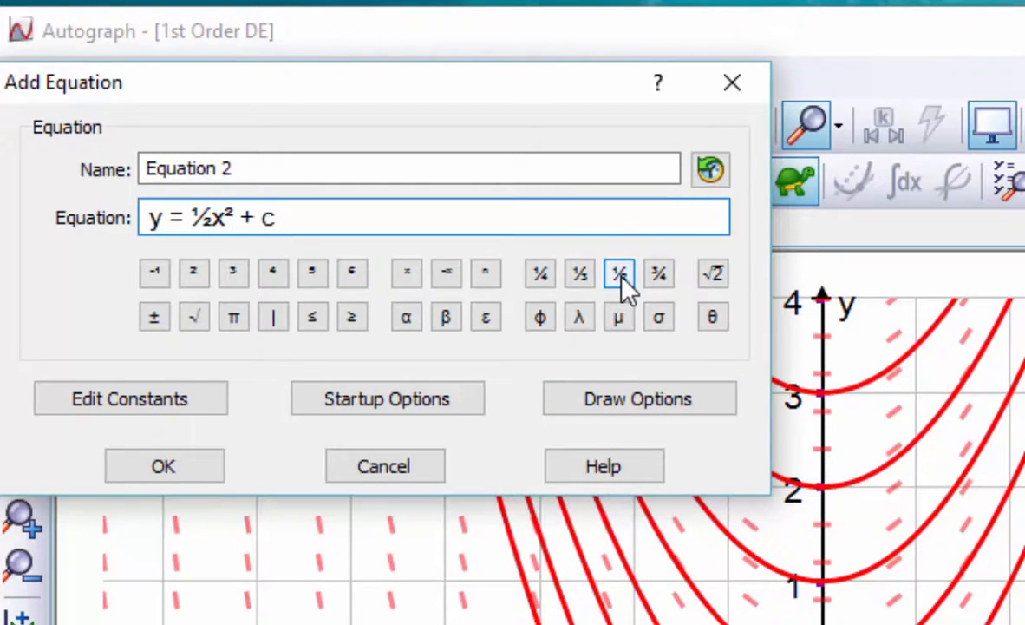
click(179, 398)
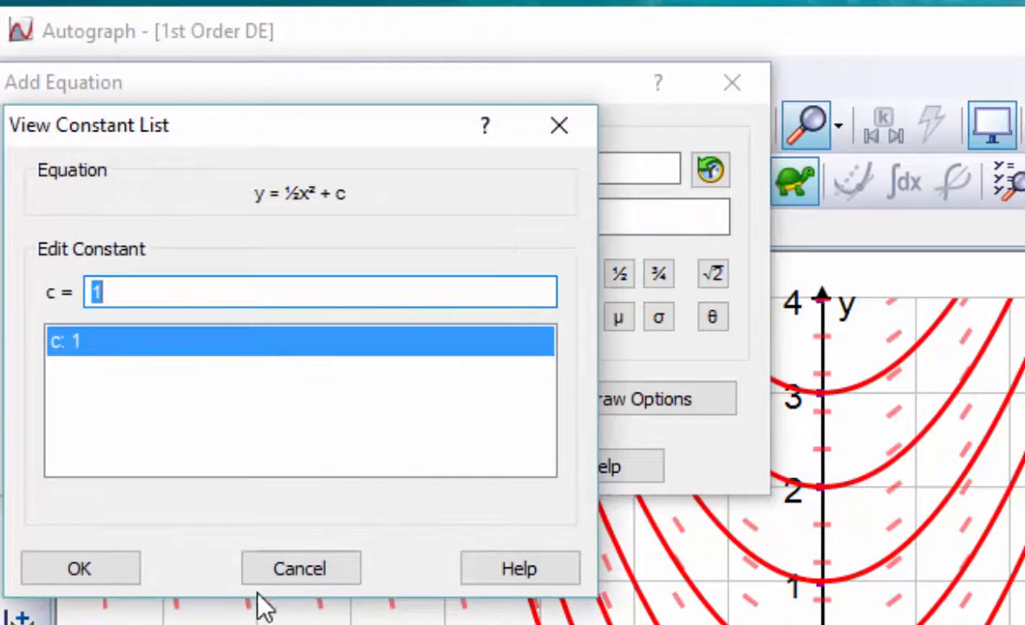
click(93, 566)
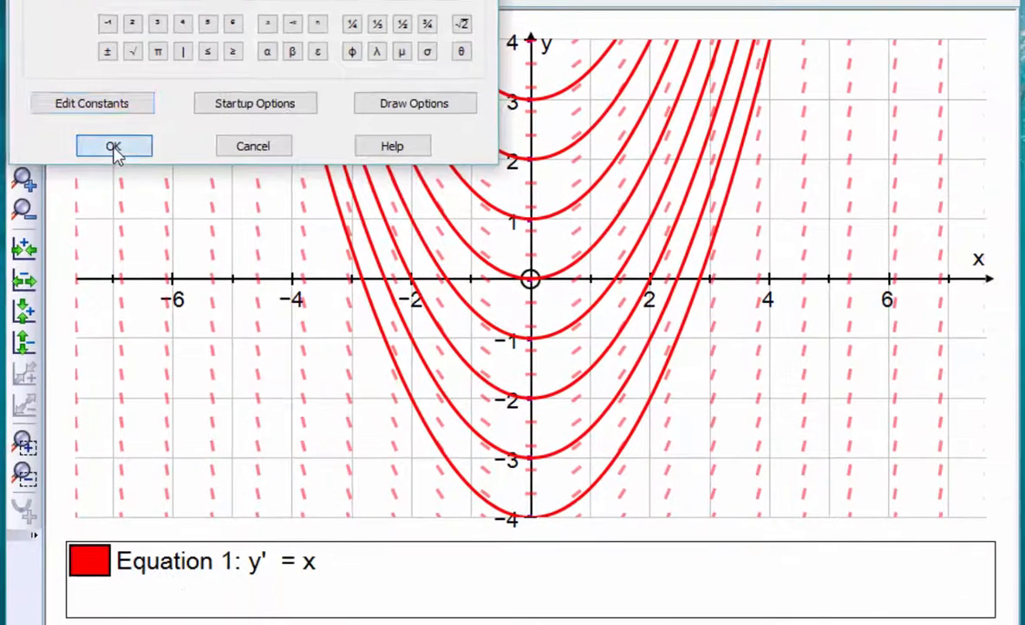
click(163, 466)
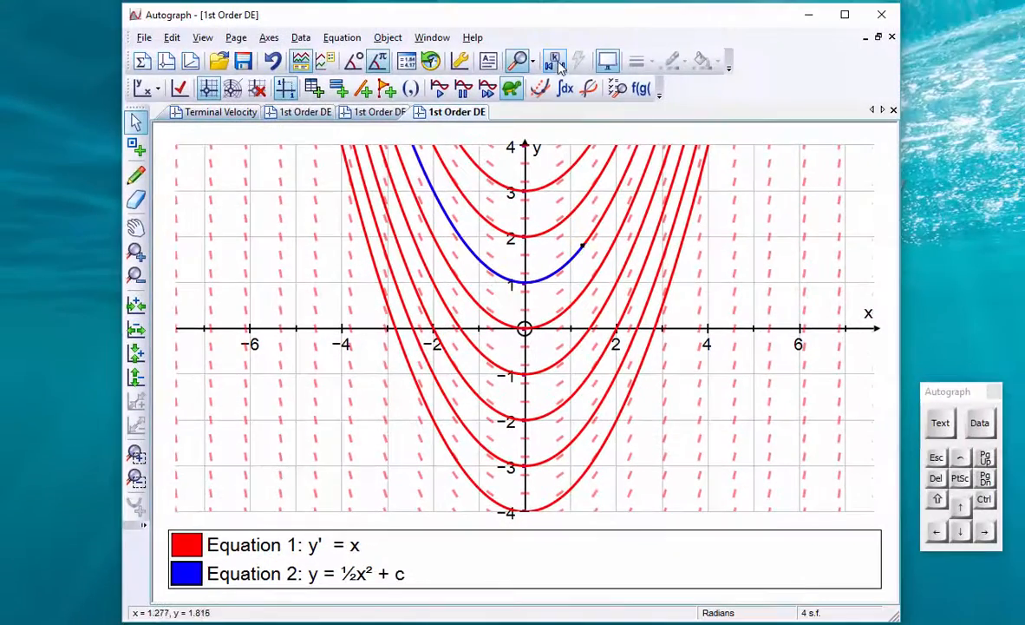
Open the Constant Controller above the graph, set its step to 1 and raise c several steps
click(557, 64)
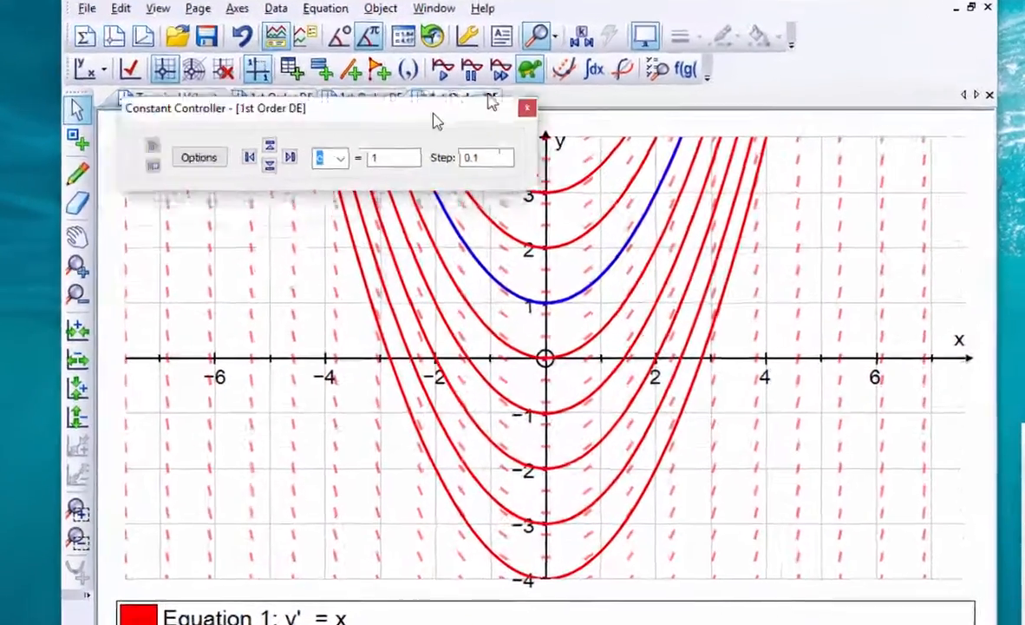
drag(441, 141, 617, 60)
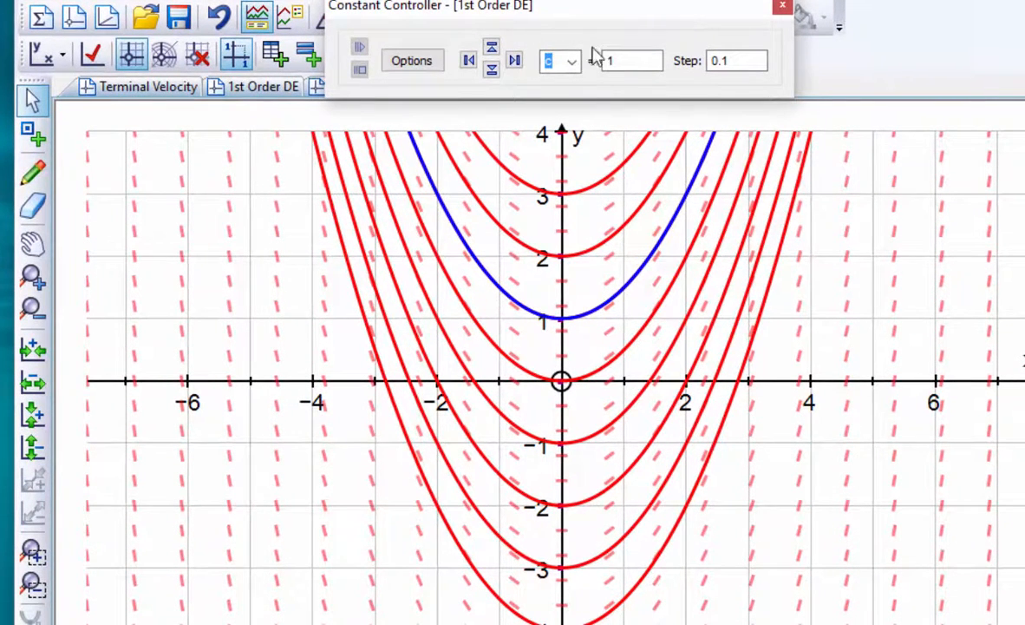
click(491, 48)
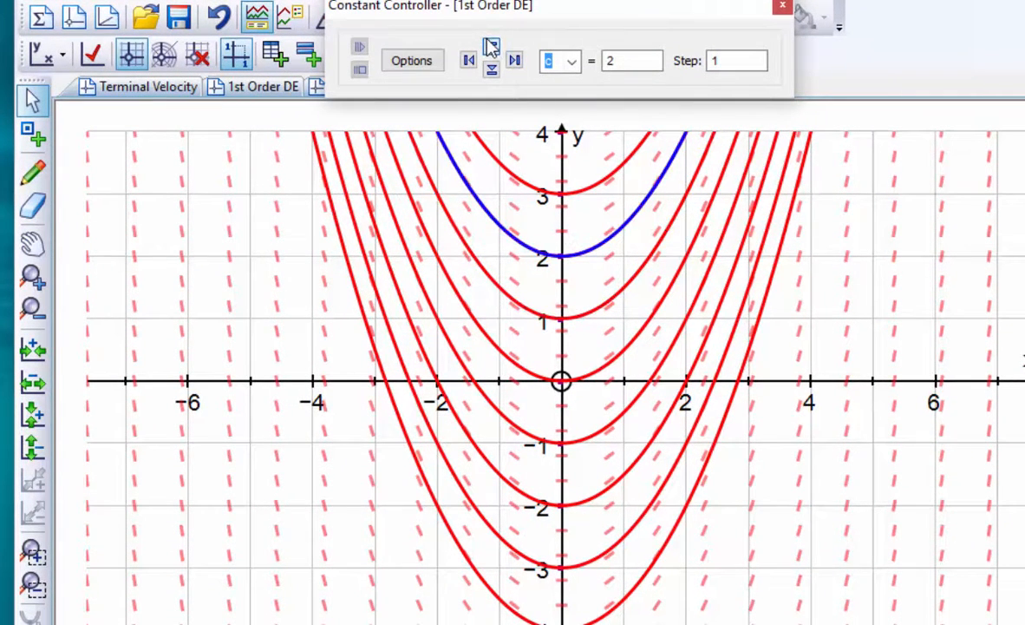
click(491, 48)
click(491, 47)
Lower c in steps of 1 to below zero, and raise it back to 0
click(493, 69)
click(494, 69)
click(491, 70)
click(492, 69)
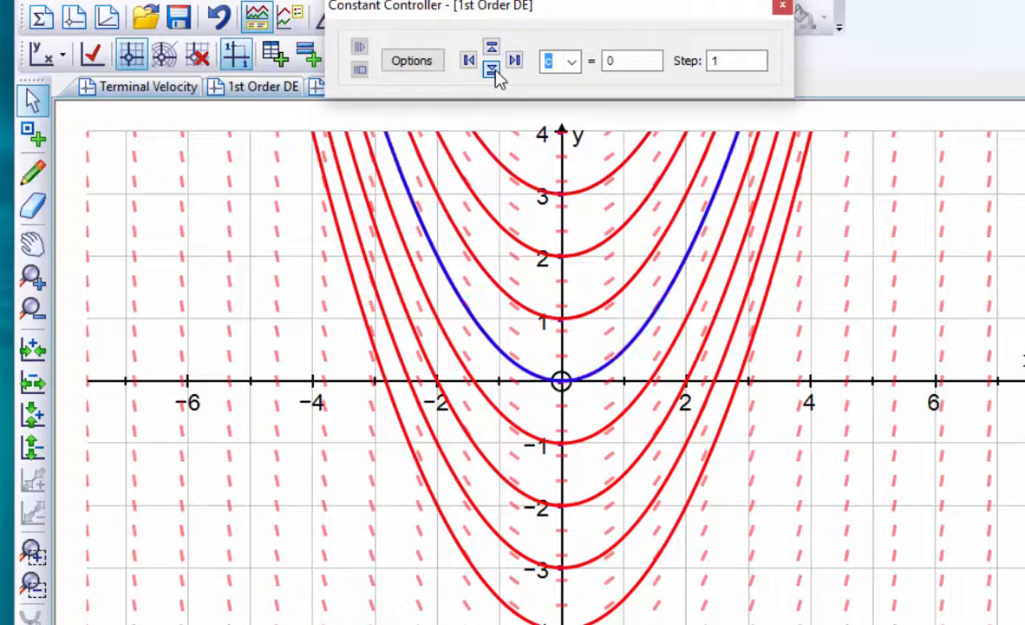
click(492, 69)
click(492, 70)
click(491, 69)
click(491, 48)
click(491, 48)
click(491, 48)
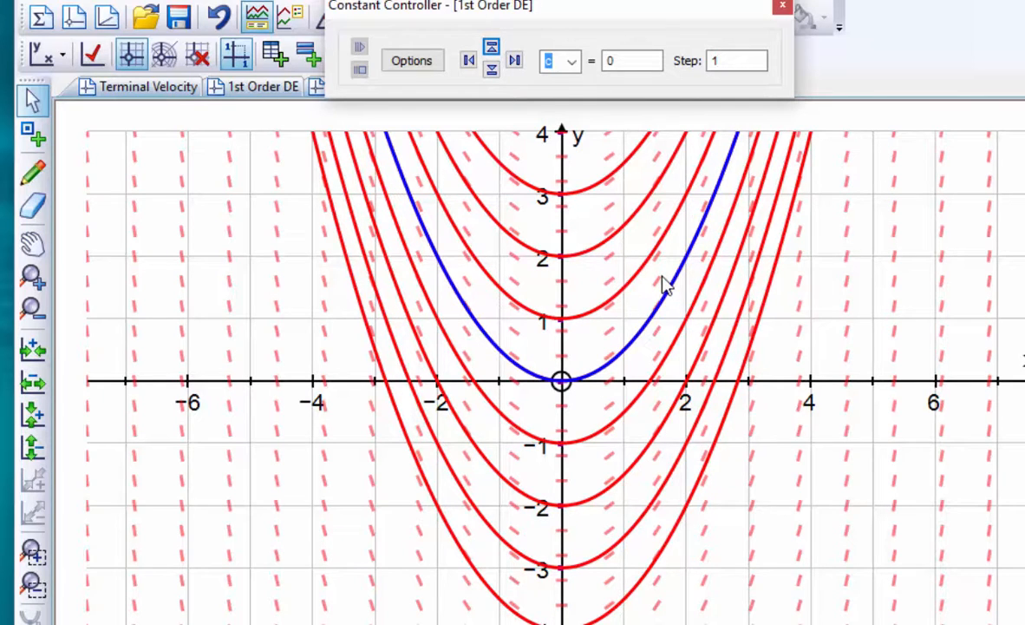
Place a point on the blue curve y = ½x² + c near y = 1 and attach the vector (0, 1) to it
click(32, 132)
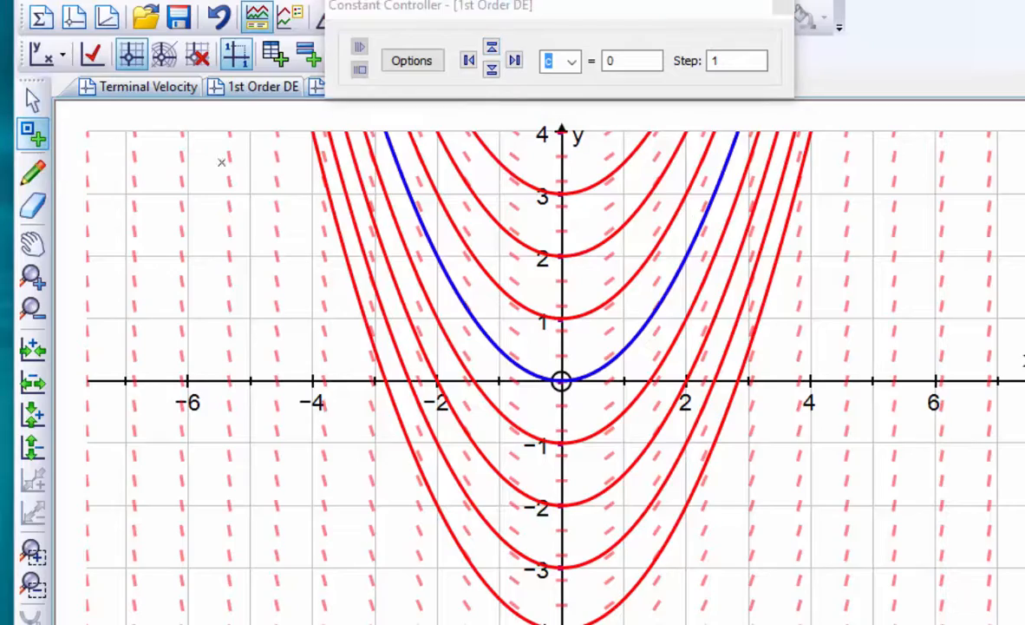
click(652, 320)
right_click(686, 315)
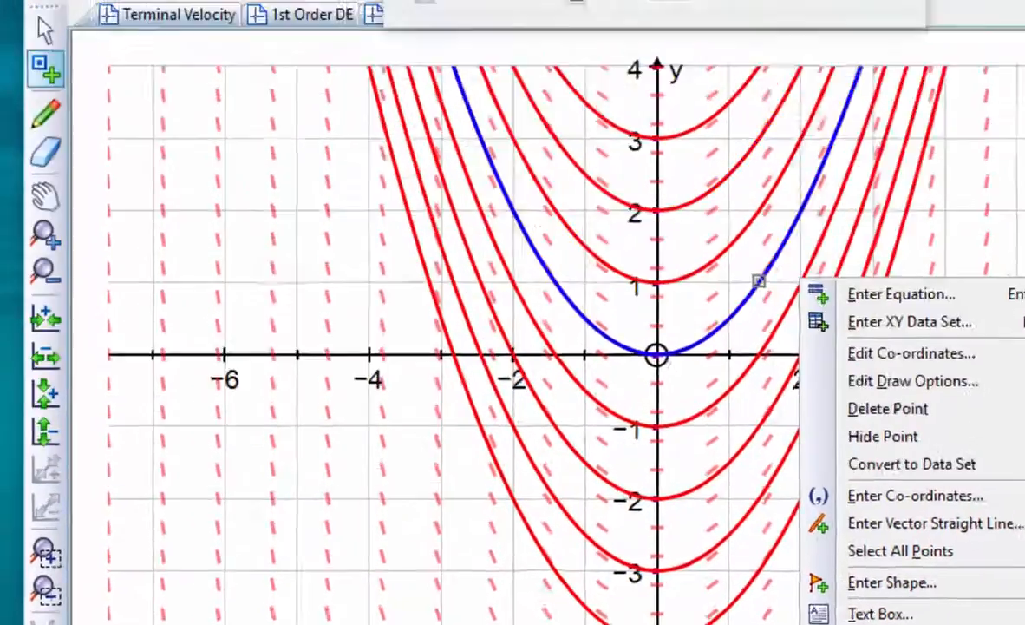
click(824, 619)
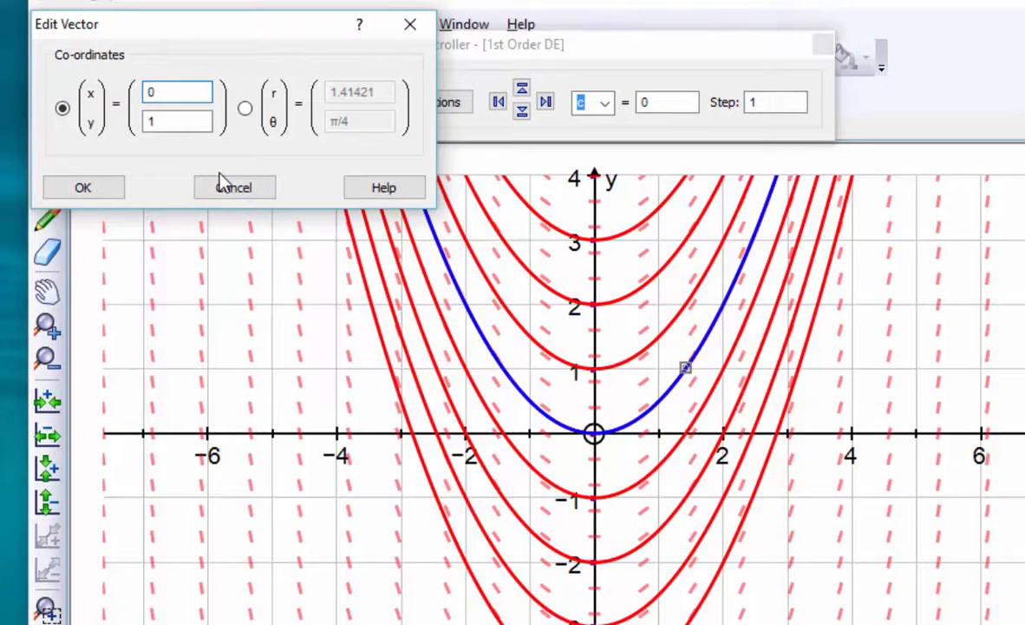
text(0)
click(85, 191)
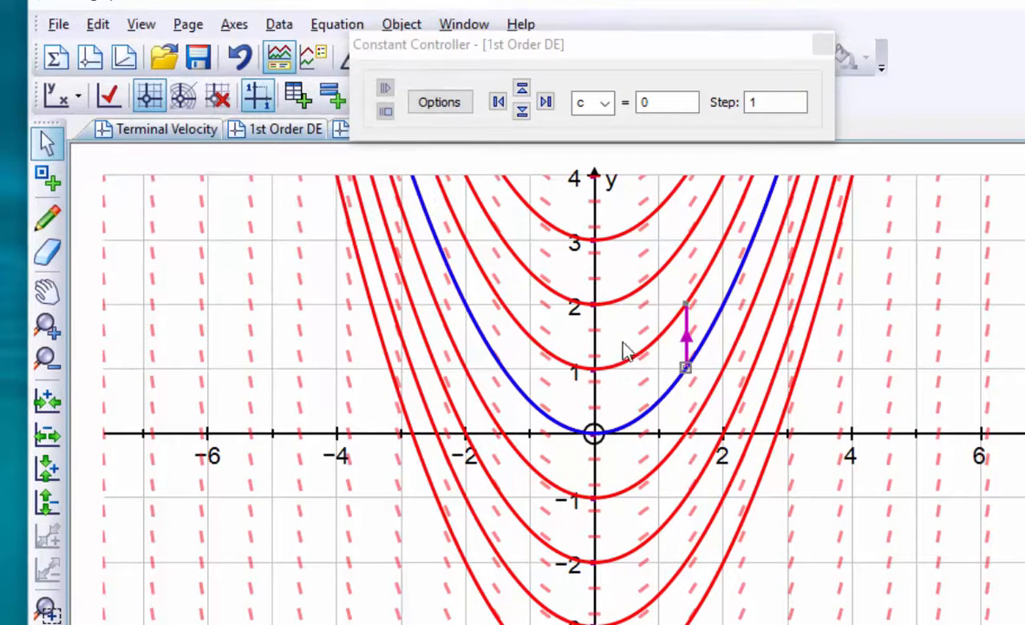
Move the point with its vector along the blue curve, and delete the point together with the vector
mouse_move(695, 360)
mouse_down()
mouse_move(744, 309)
mouse_move(774, 251)
mouse_move(737, 291)
mouse_move(560, 395)
mouse_move(426, 219)
mouse_move(535, 414)
mouse_move(689, 368)
mouse_up()
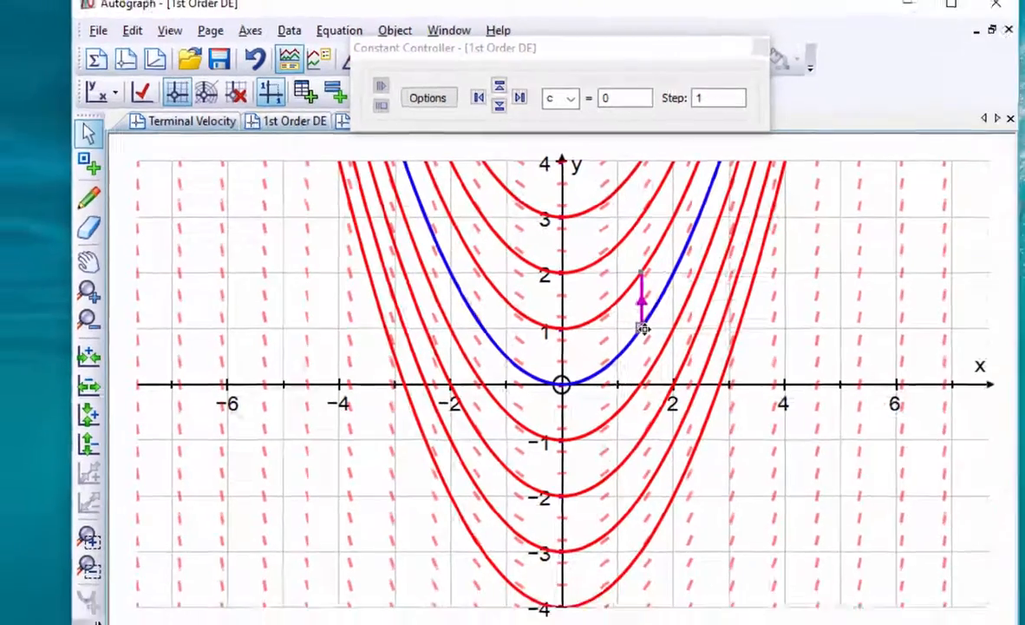
key(Delete)
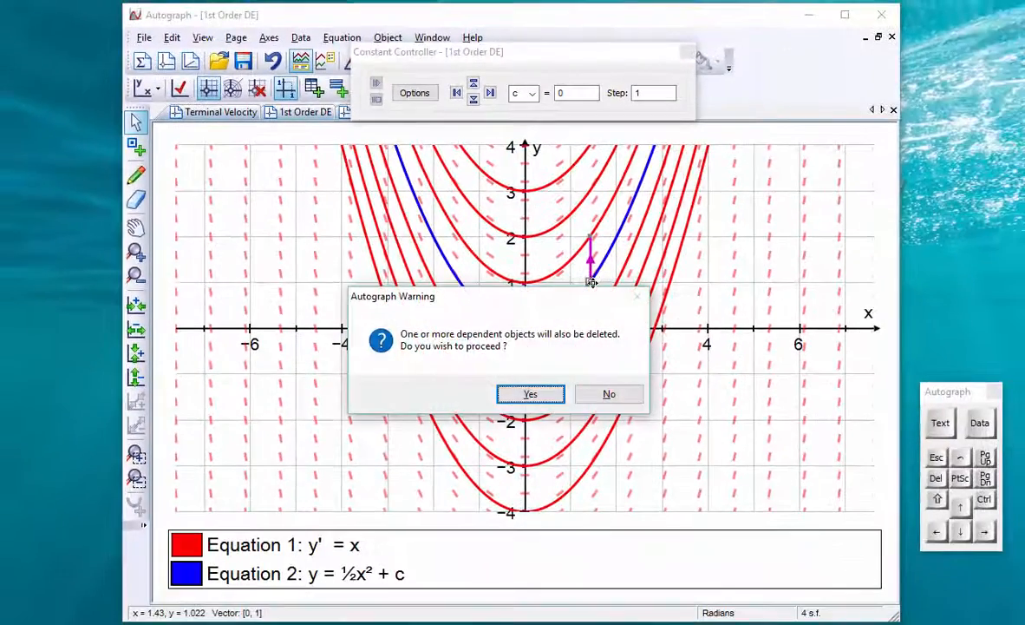
click(566, 461)
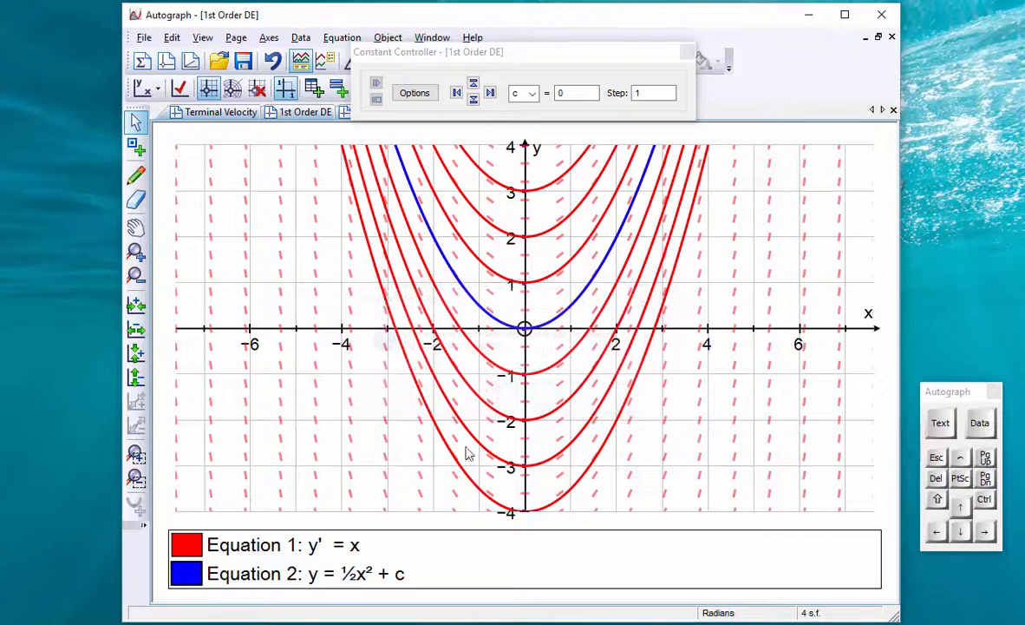
Delete the equation y = ½x² + c and change the differential equation to y' = y
right_click(196, 582)
click(269, 427)
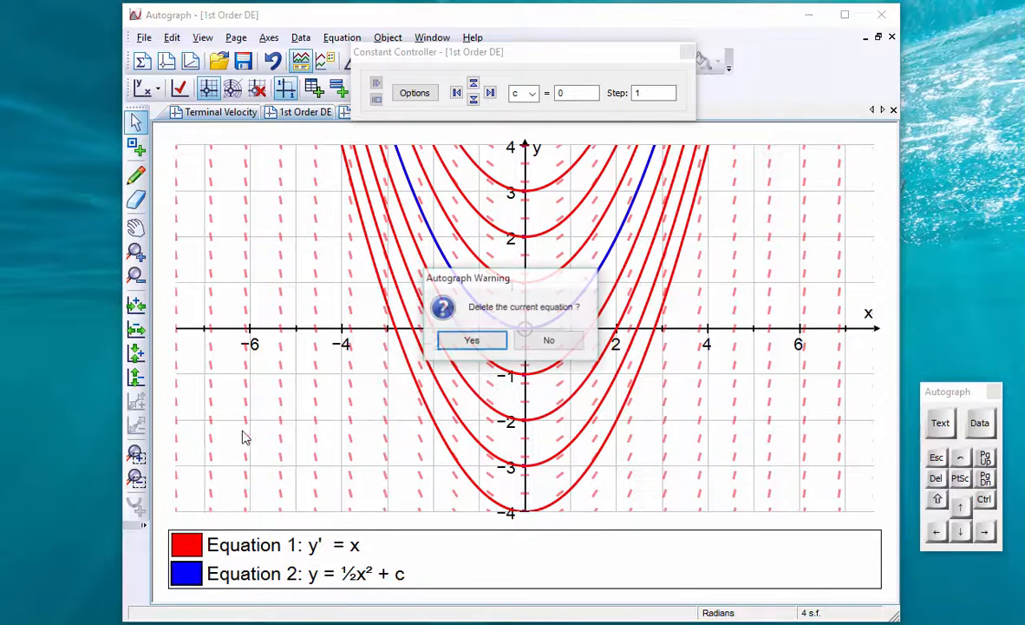
click(477, 342)
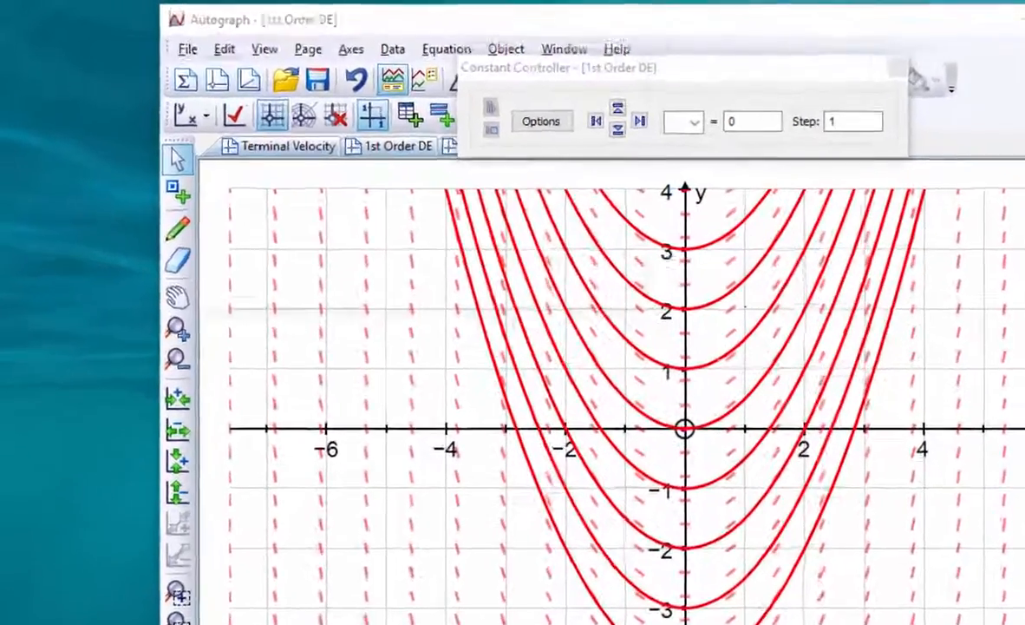
double_click(351, 554)
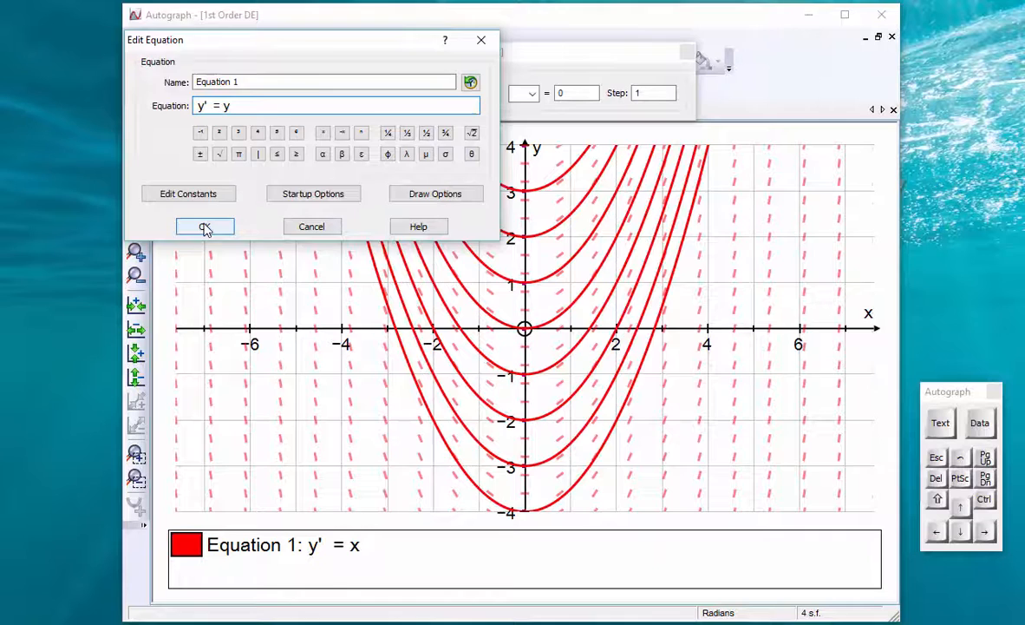
click(211, 233)
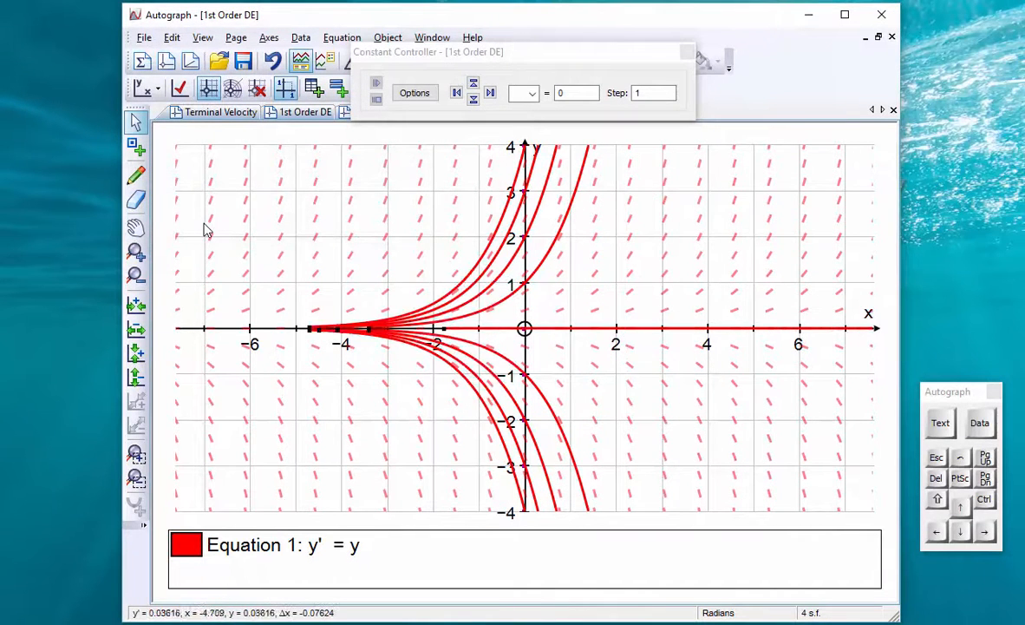
Add the equation y = e^x to the graph and close the Constant Controller
click(566, 224)
right_click(668, 234)
click(694, 236)
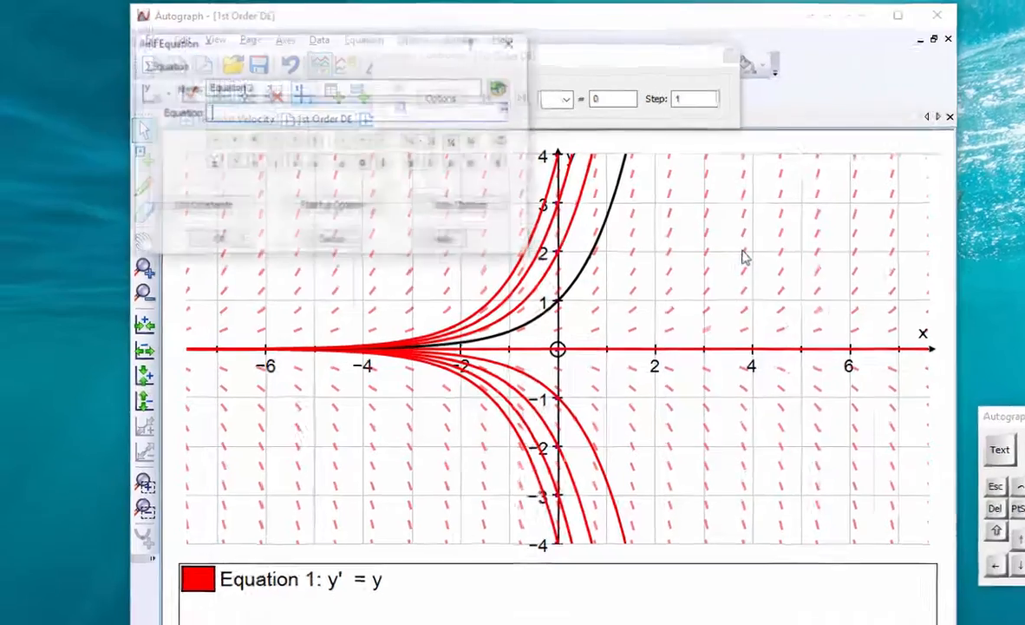
text(y = e^x)
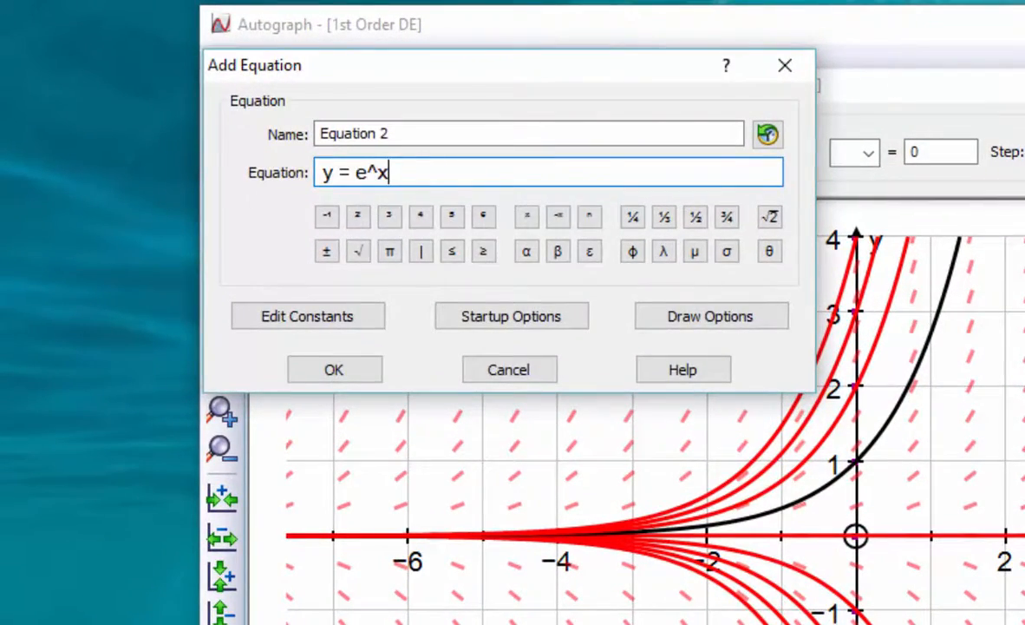
key(Return)
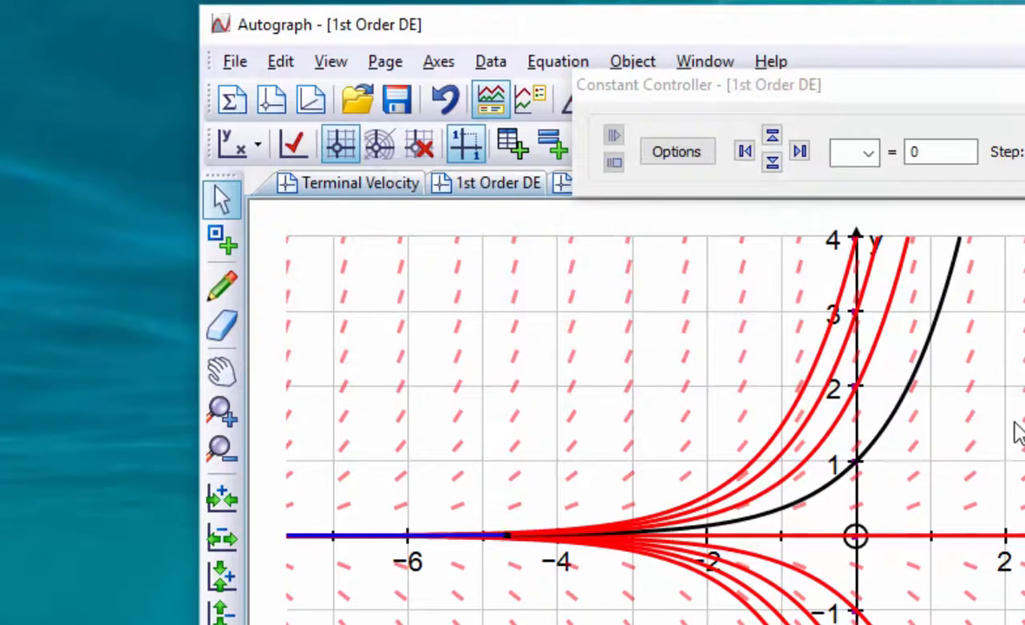
click(1024, 84)
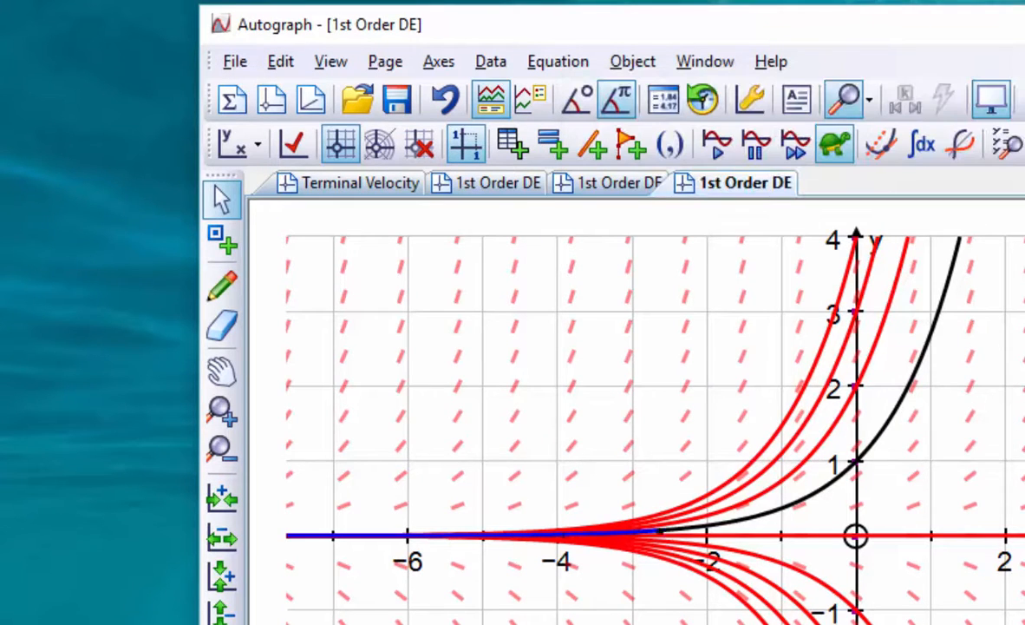
Change Equation 2 to y = ae^x
double_click(469, 623)
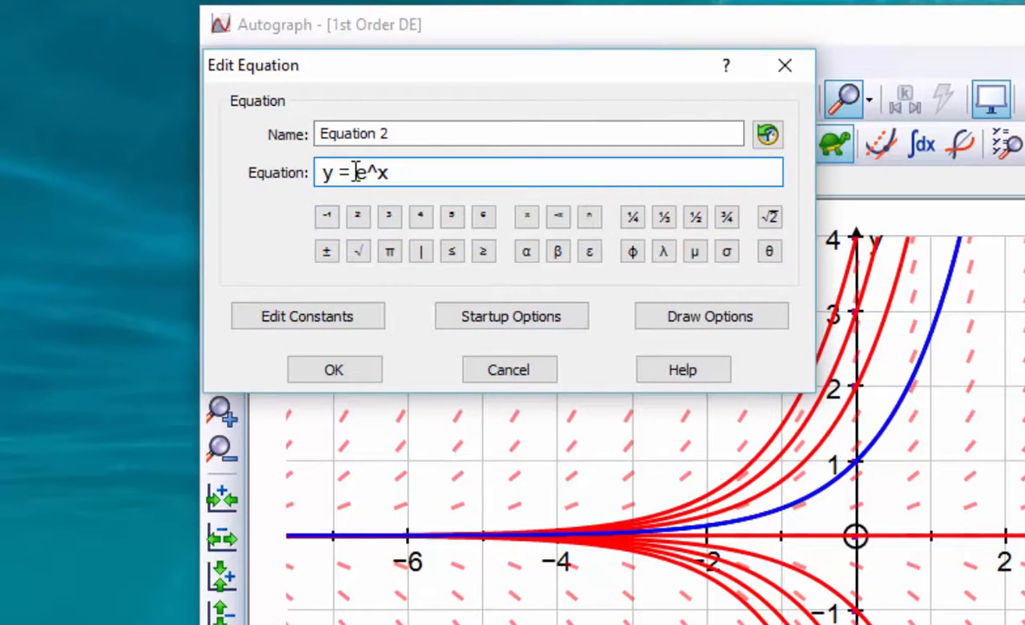
click(356, 172)
text(a)
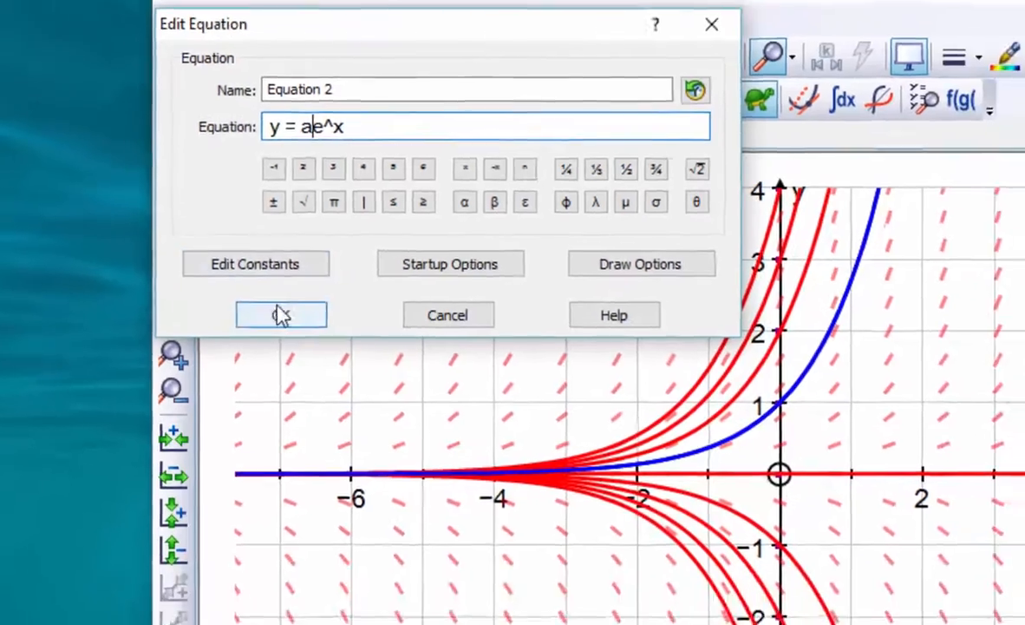
click(334, 370)
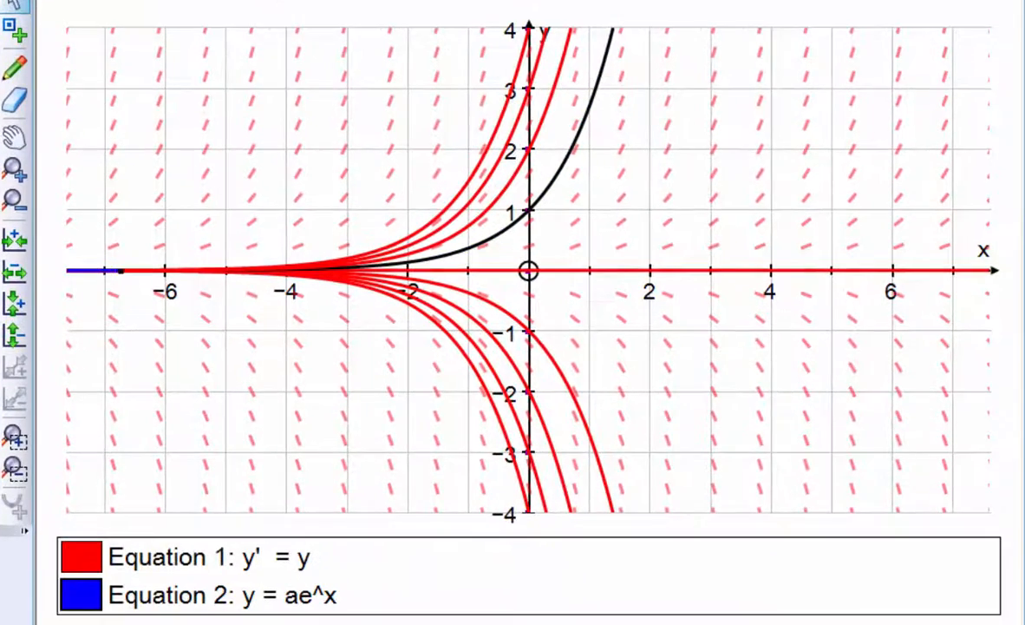
Open the Constant Controller above the graph, set its step to 1 and raise a to 4
click(442, 4)
drag(440, 7, 627, 17)
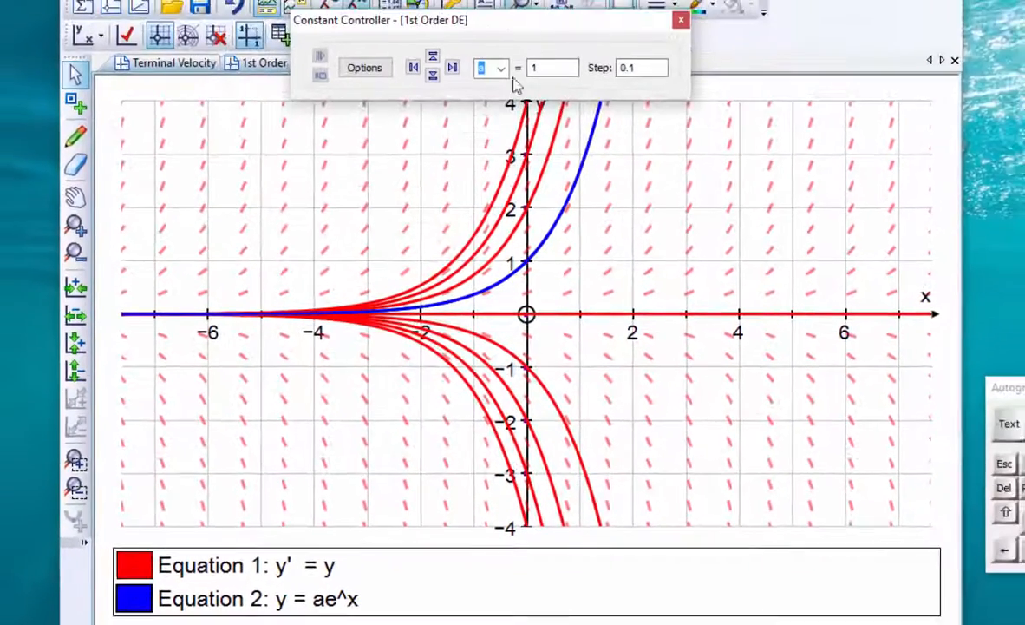
click(452, 67)
click(433, 58)
click(433, 57)
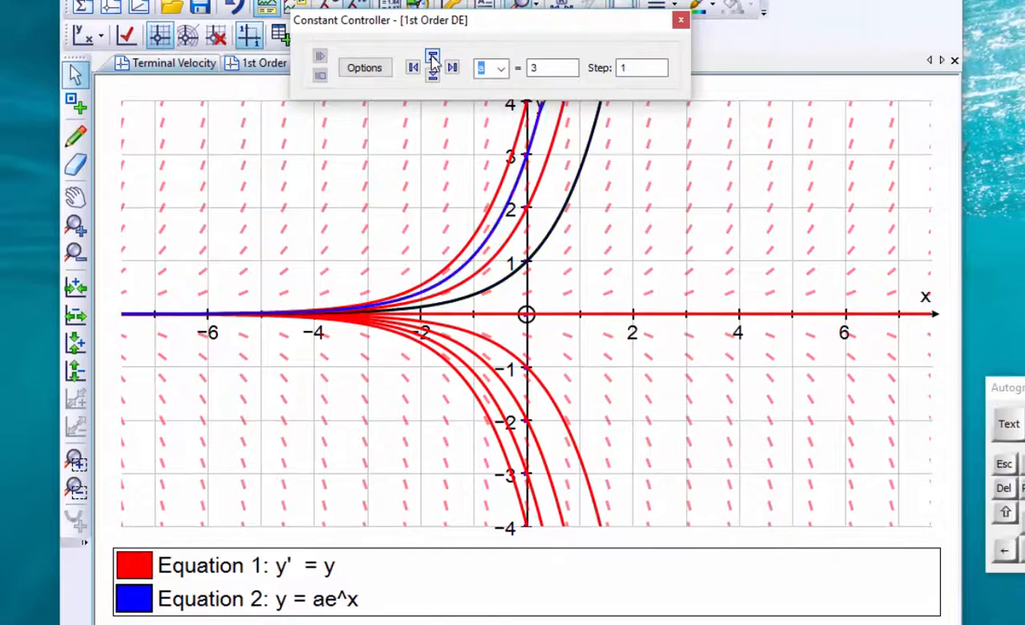
click(433, 57)
Lower the constant a in steps of 1 to −4
click(433, 76)
click(432, 76)
click(433, 76)
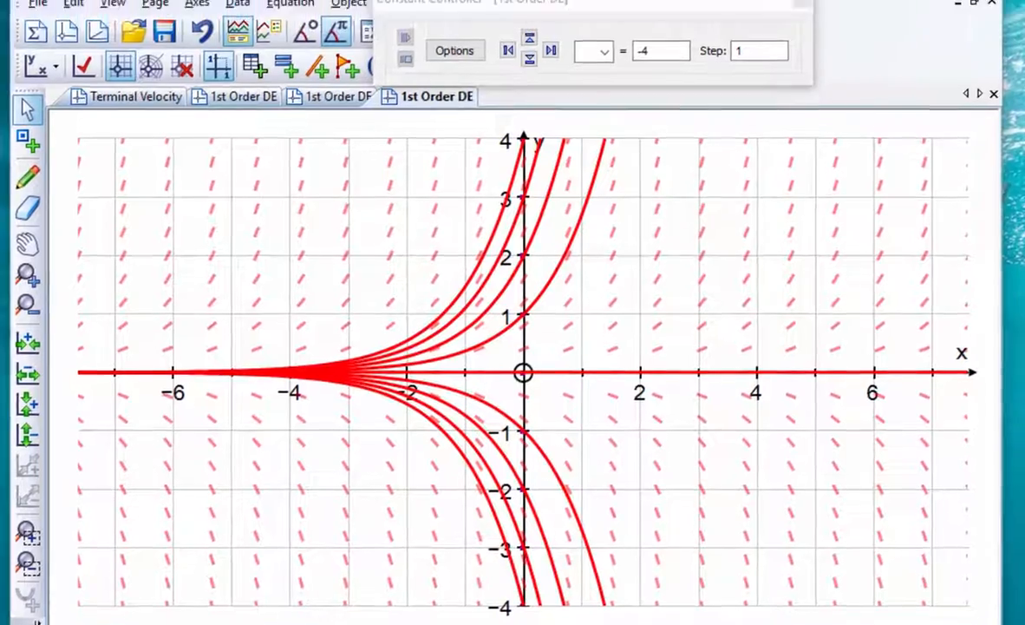
Change the differential equation to y' = −y, and rewrite it as y' + y = 0
double_click(302, 589)
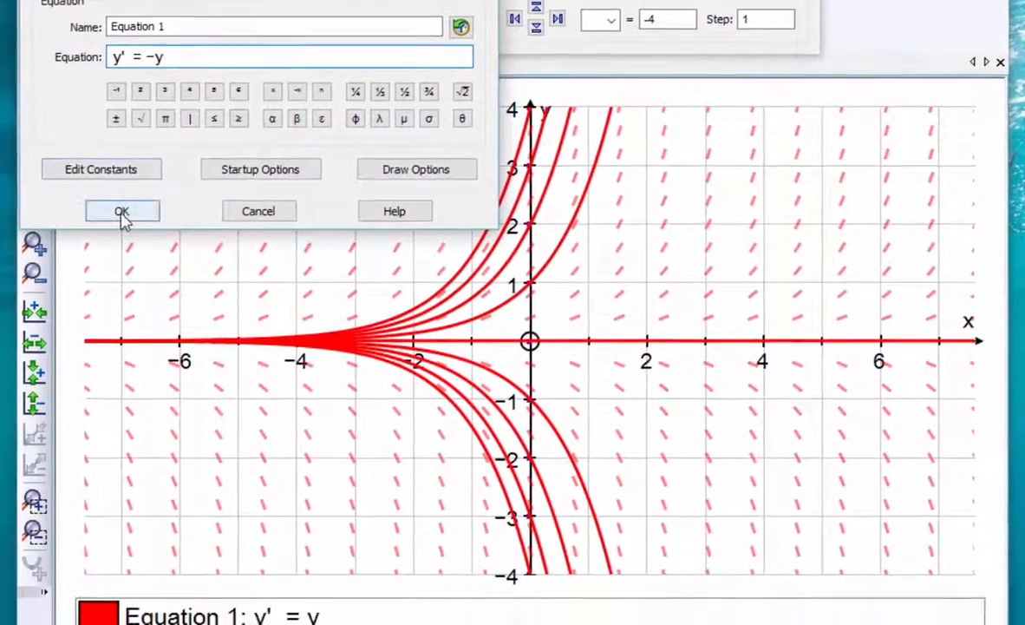
click(116, 289)
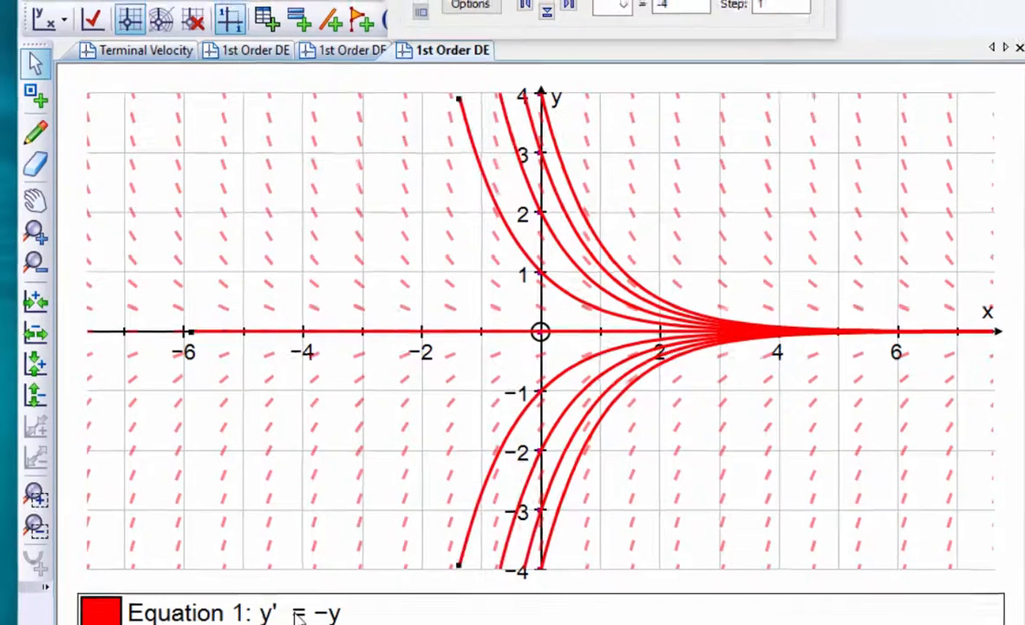
double_click(290, 597)
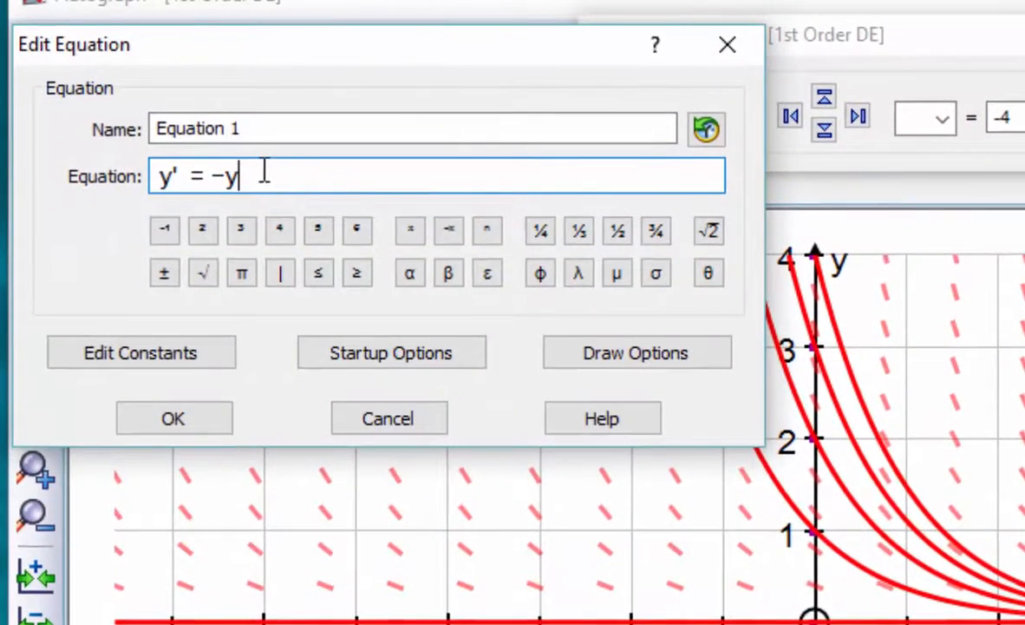
key(BackSpace)
key(BackSpace)
key(BackSpace)
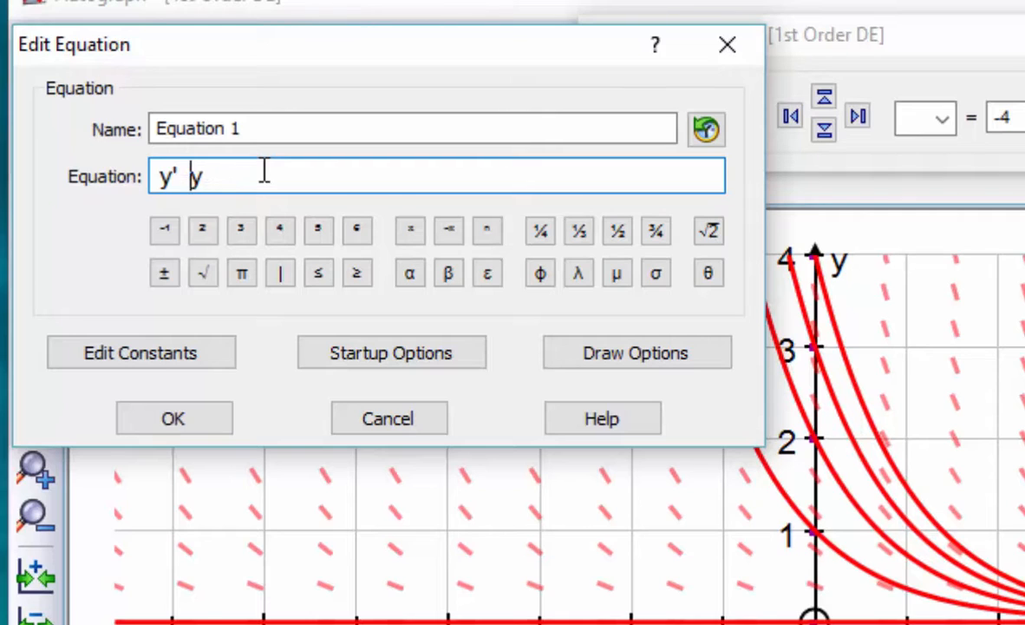
text(+ y = 0)
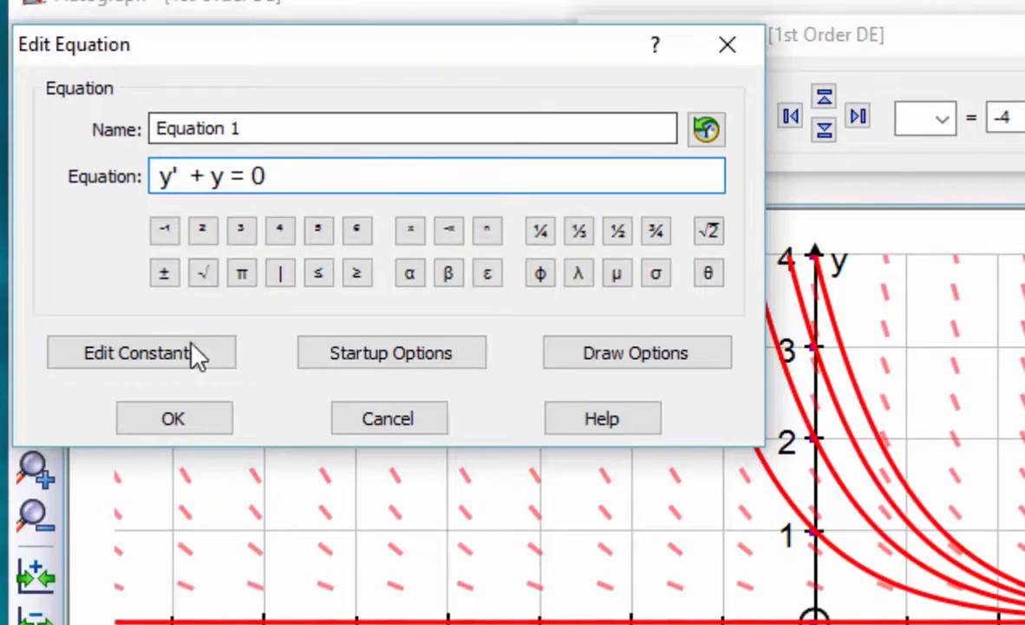
click(183, 422)
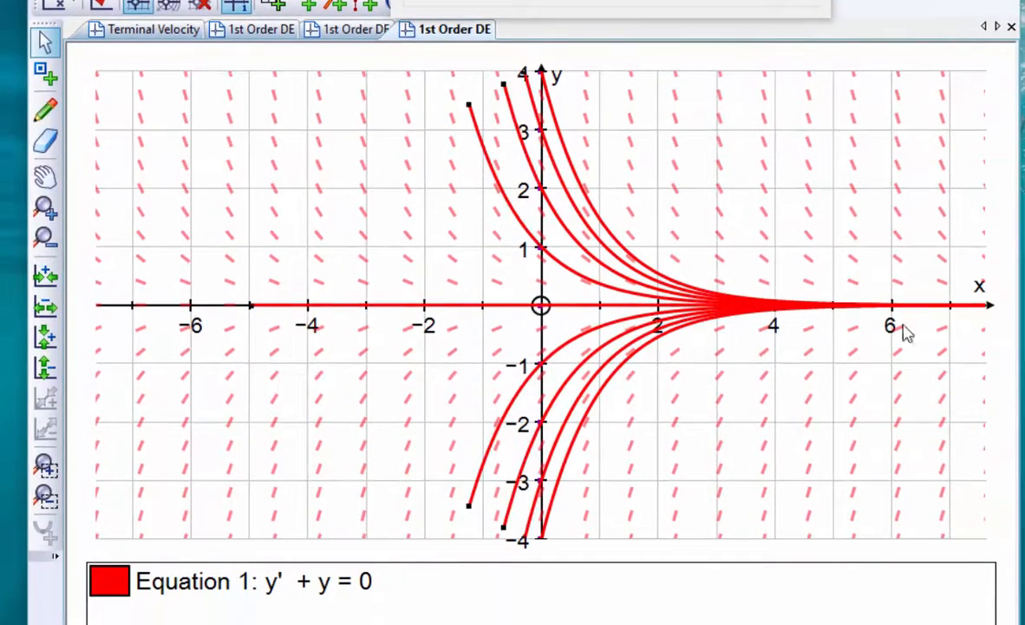
Set the right-hand side of the differential equation to 1, and replace it with x to plot y' + y = x
double_click(352, 588)
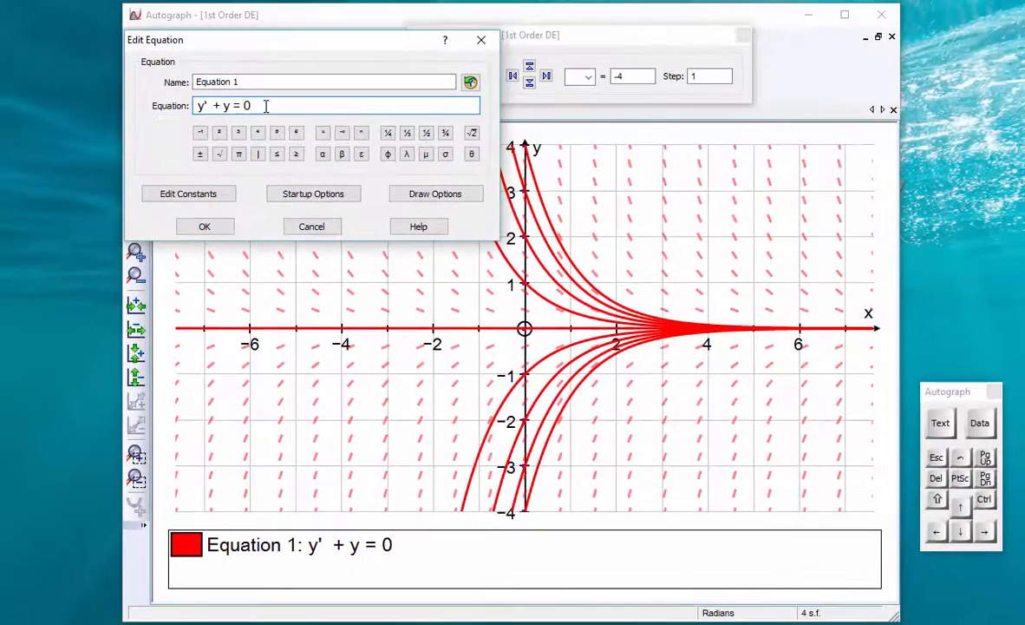
click(204, 226)
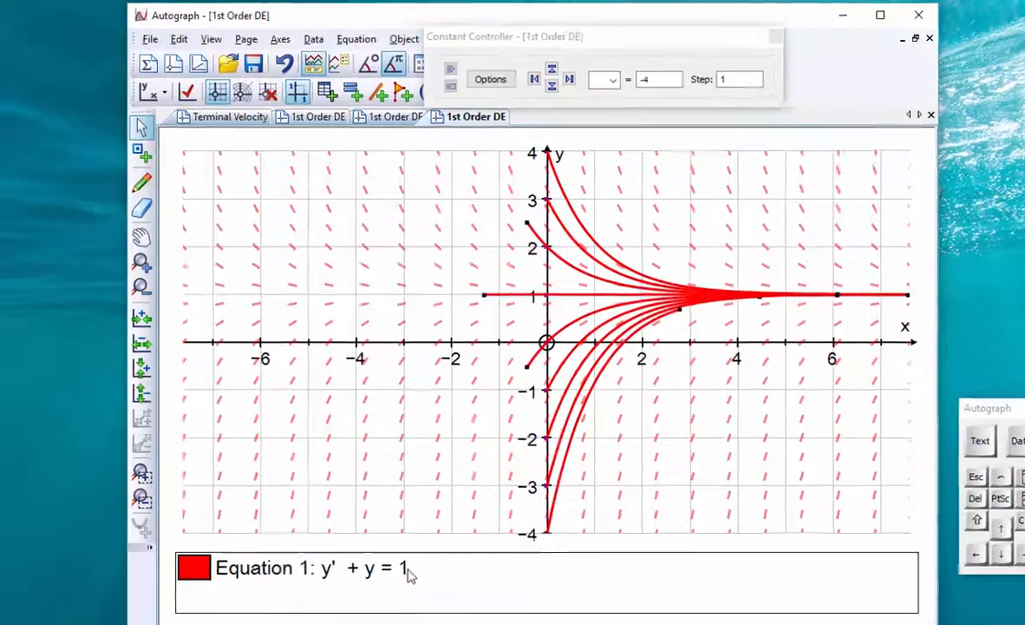
double_click(391, 548)
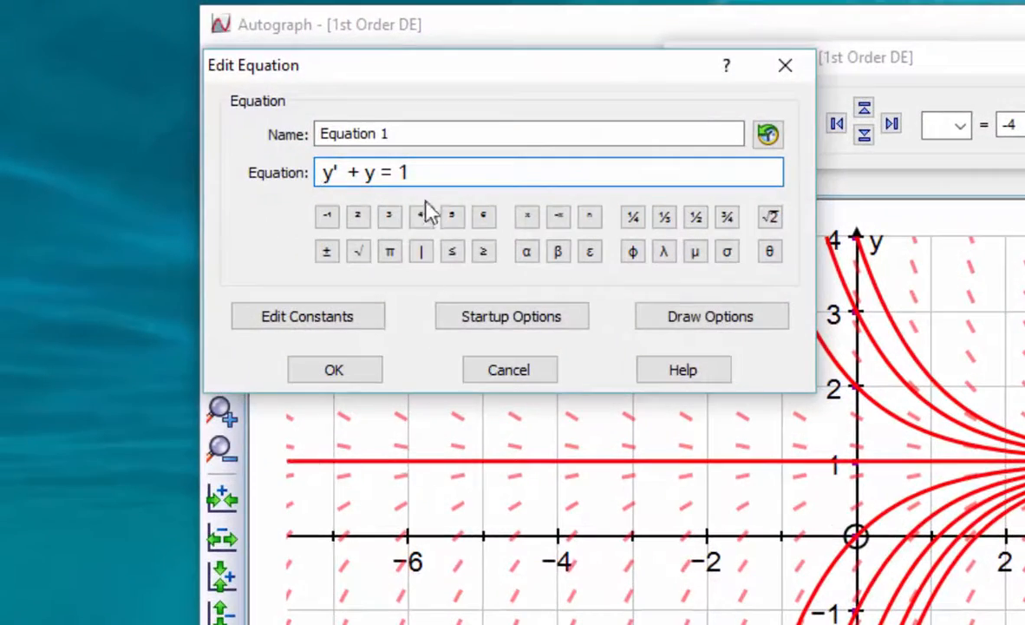
click(425, 174)
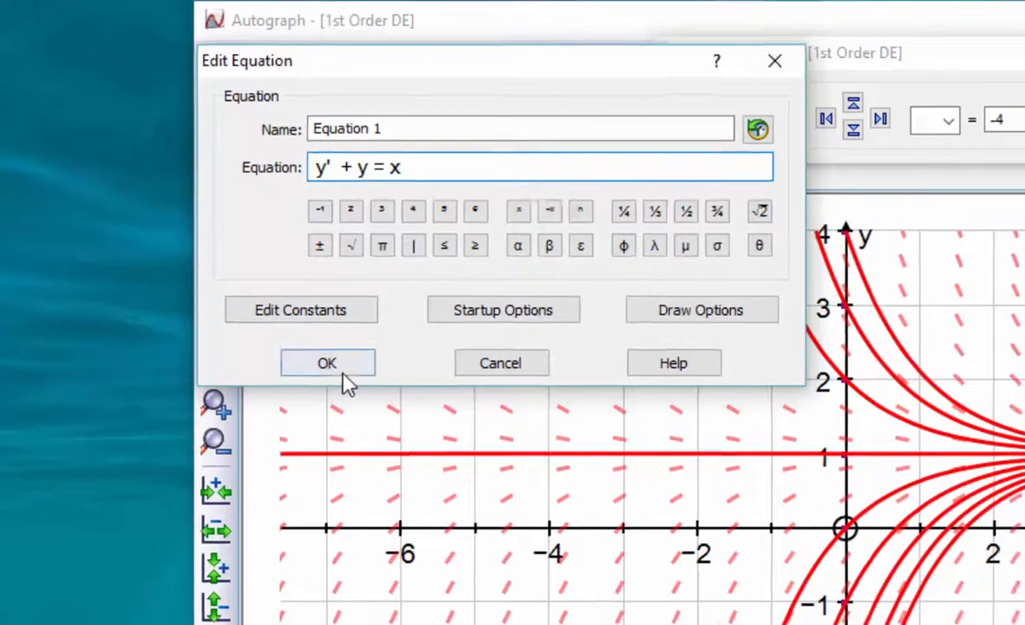
click(327, 363)
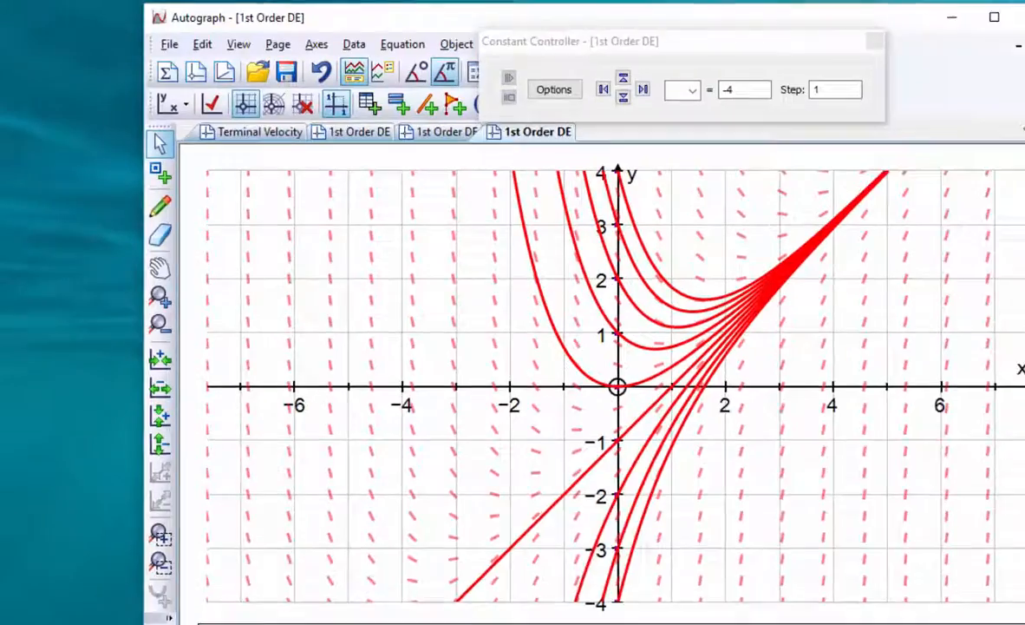
Add a constant m to the y term so that the differential equation reads y' + my = x
double_click(383, 493)
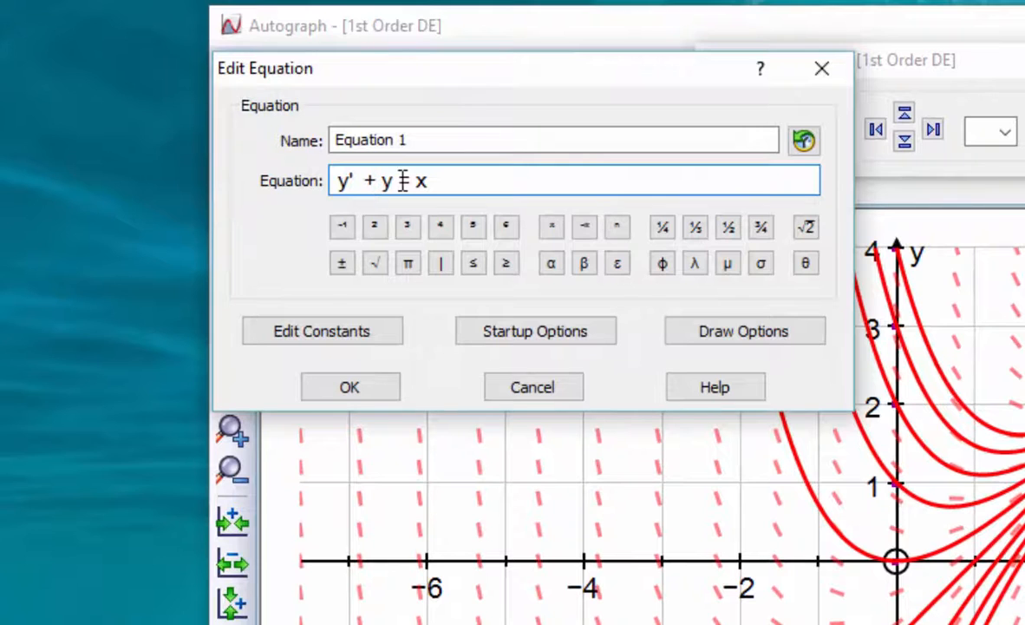
click(382, 181)
text(m)
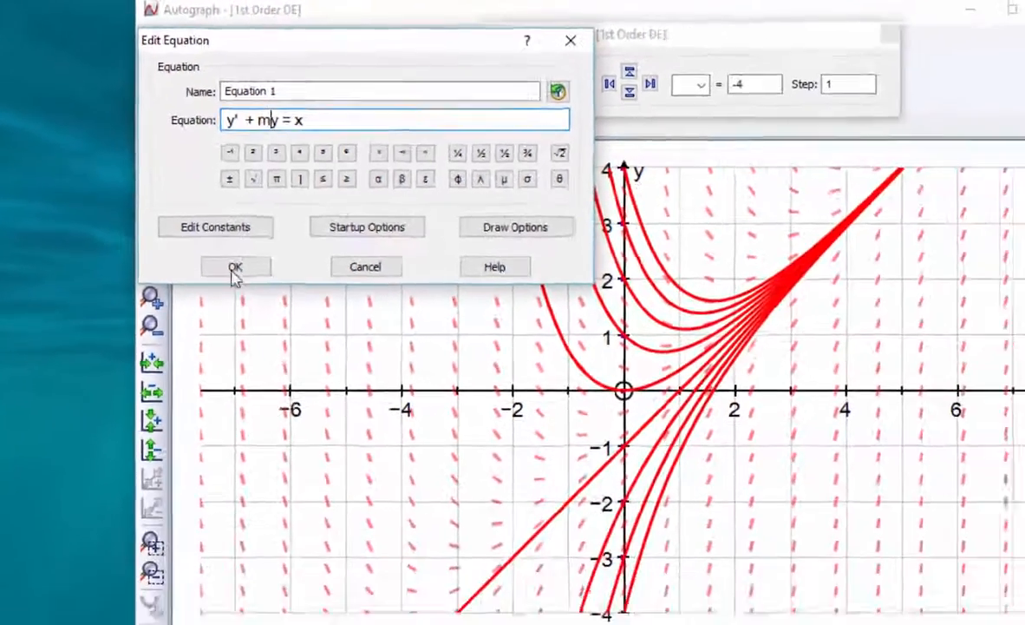
click(349, 387)
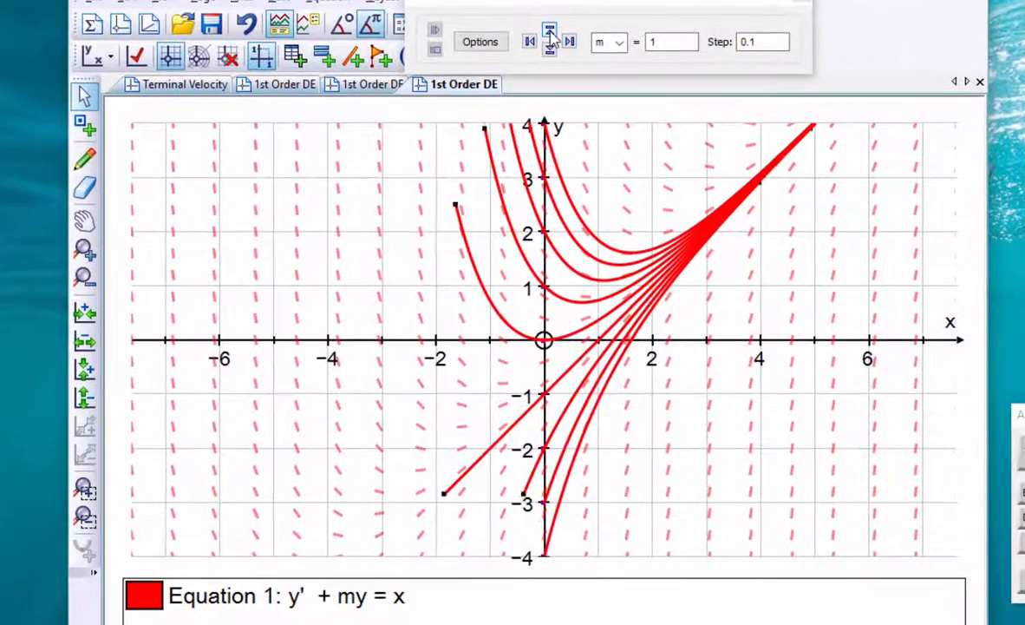
Lower the constant m in steps of 0.1 to 0 in the Constant Controller
click(550, 52)
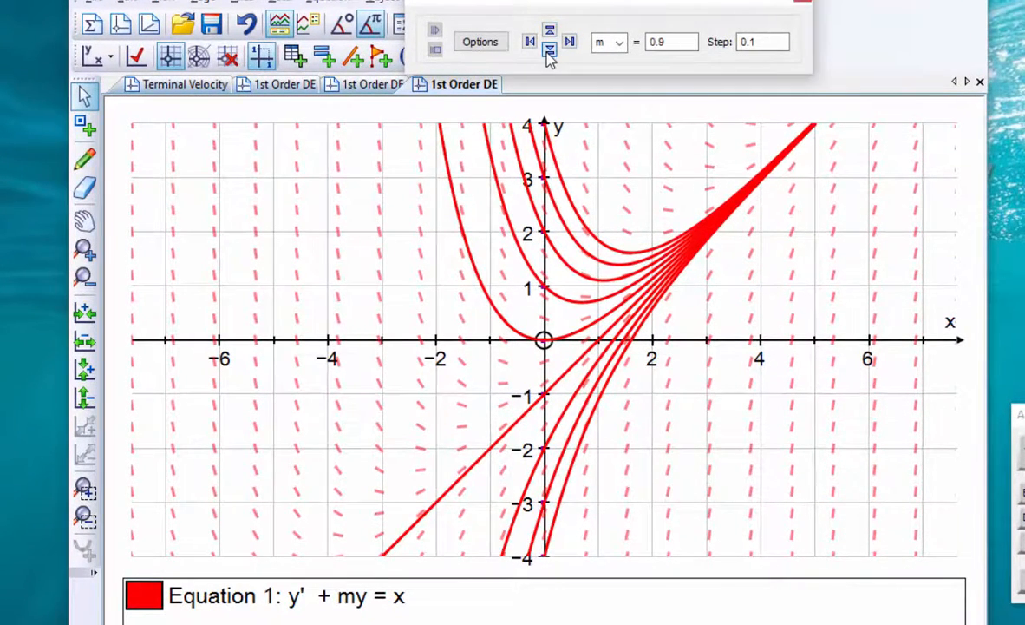
click(550, 52)
click(550, 52)
click(550, 52)
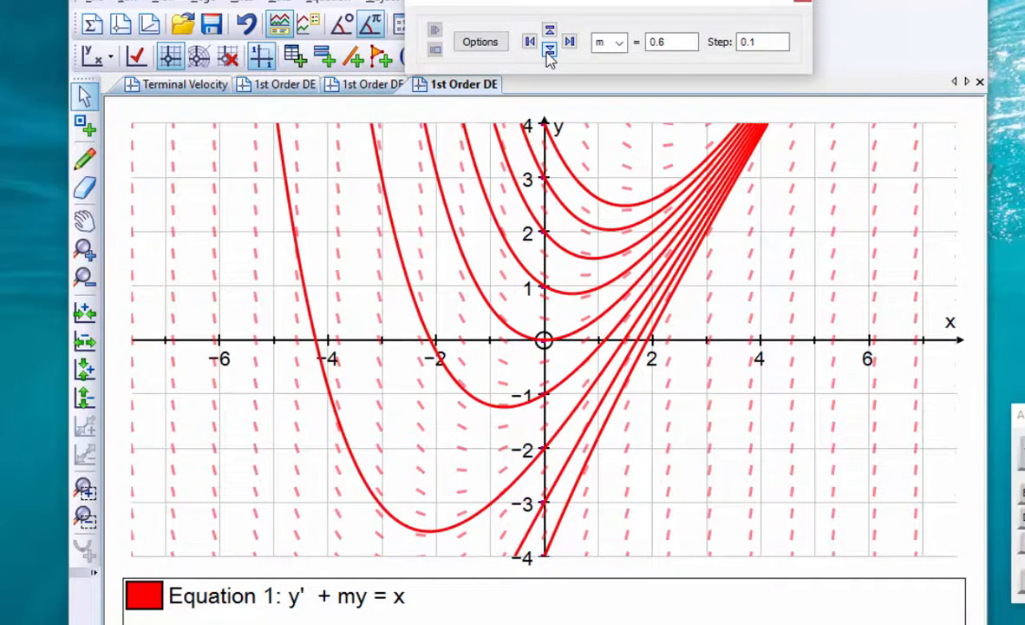
click(550, 52)
click(550, 52)
click(550, 52)
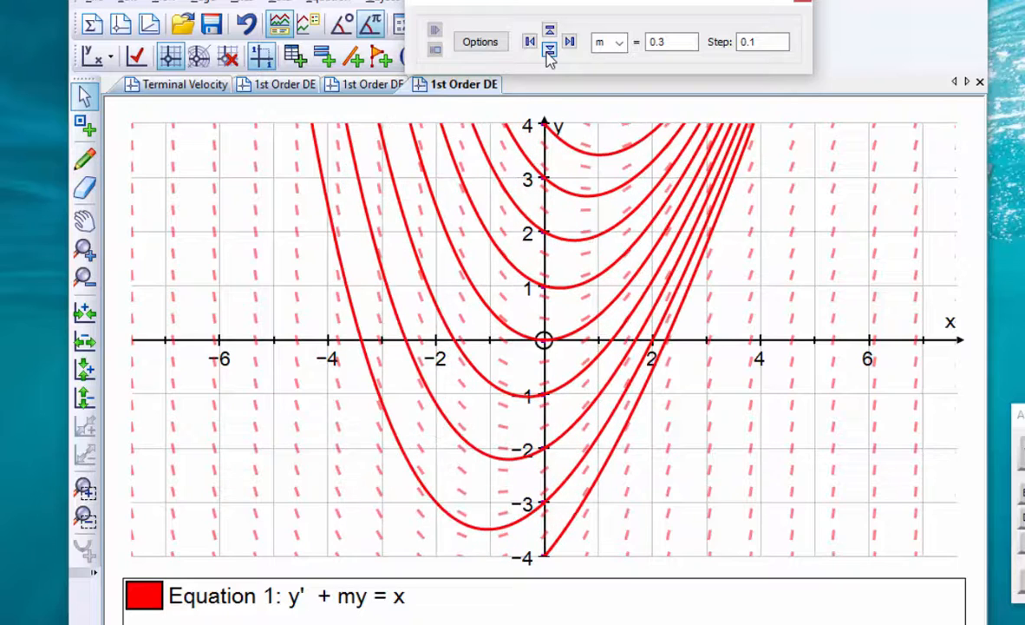
click(550, 52)
click(550, 52)
click(550, 52)
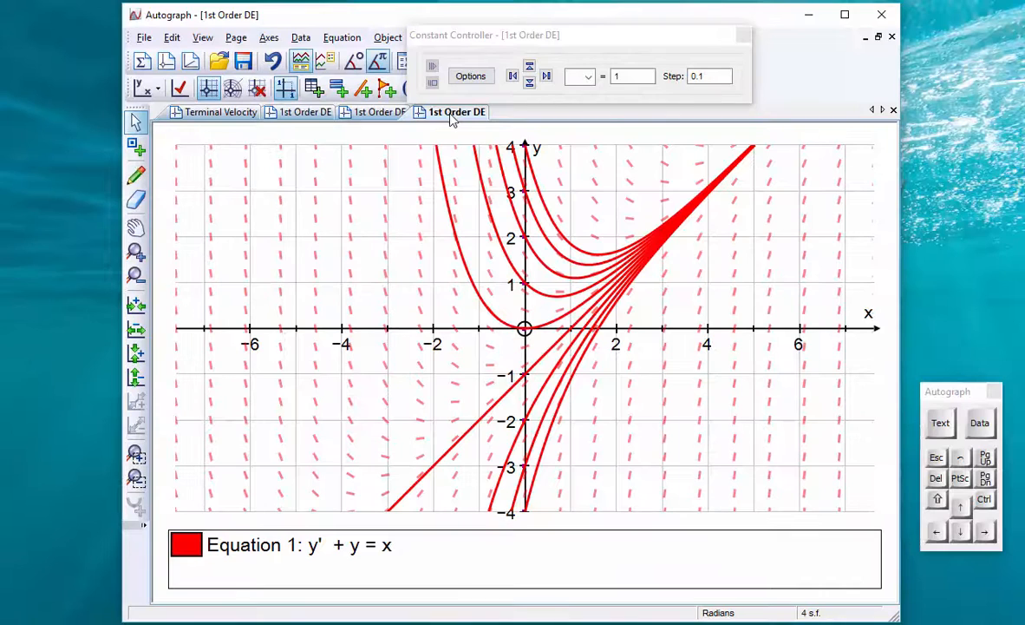
Switch to the graph page headed "The 1st Order Linear Differential Equation"
click(365, 115)
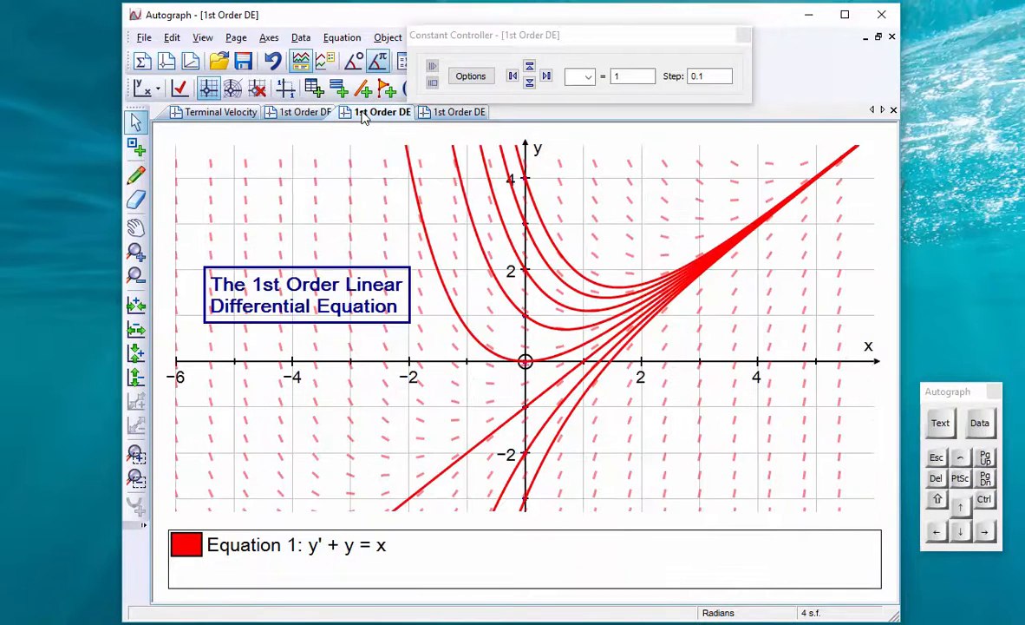